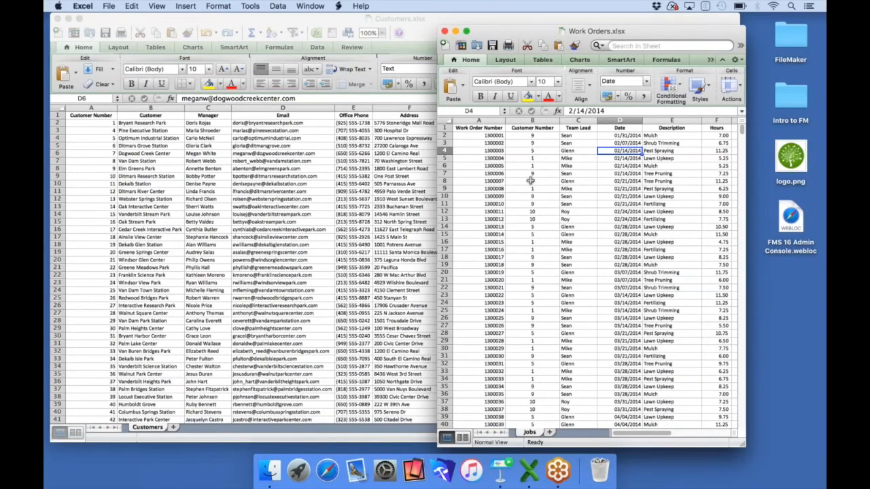
Close the Work Orders and Customers Excel workbooks
click(444, 31)
click(58, 19)
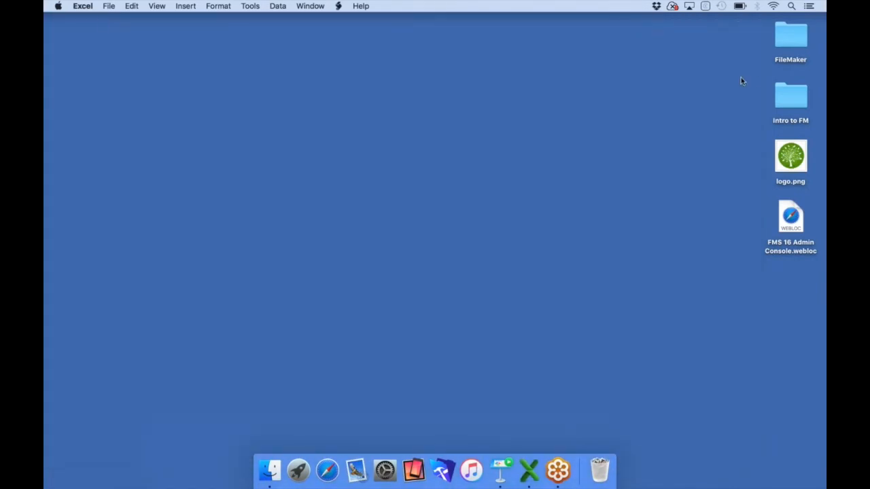
Drag Customers.xlsx from Intro to FM > Demo Files > Spreadsheets onto FileMaker Pro Advanced in the Dock
double_click(789, 95)
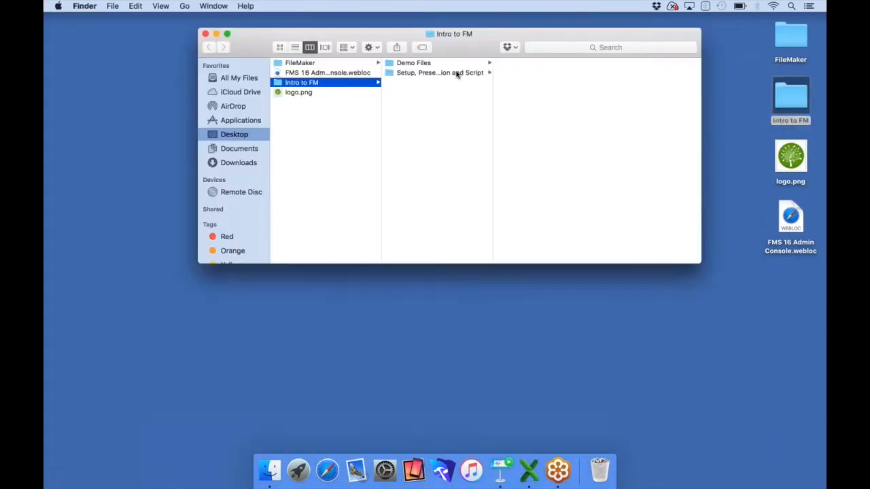
click(441, 64)
click(521, 102)
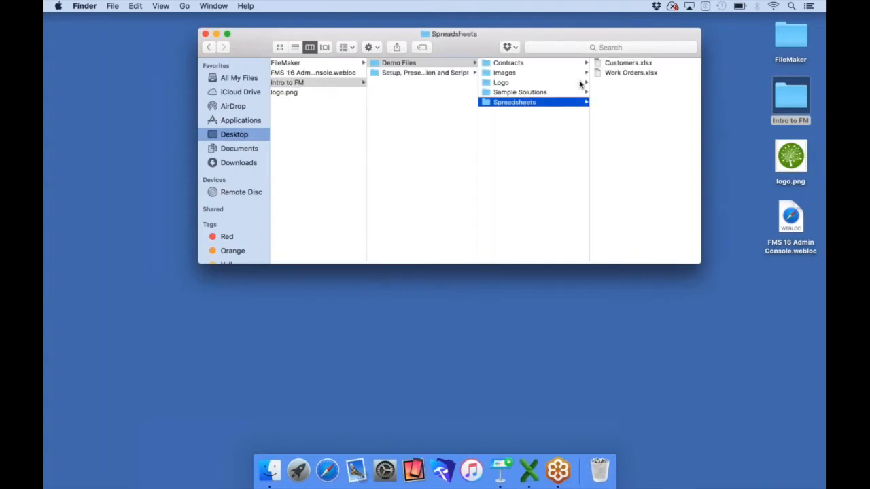
click(614, 63)
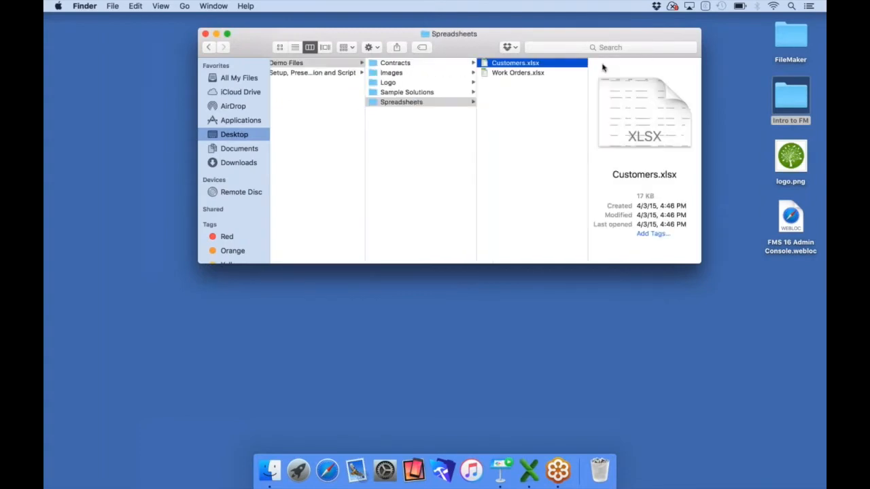
drag(530, 62, 442, 469)
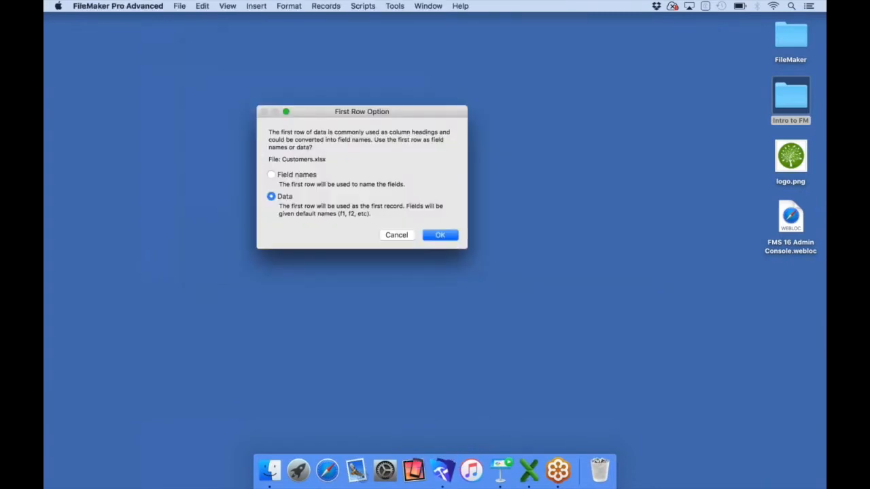
Convert the spreadsheet using its first row as field names and save it as Customers
click(271, 175)
click(433, 237)
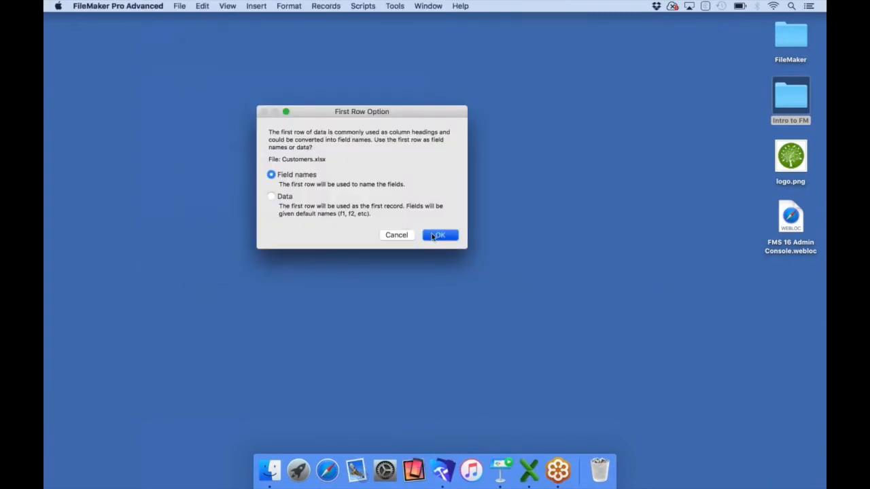
key(Right)
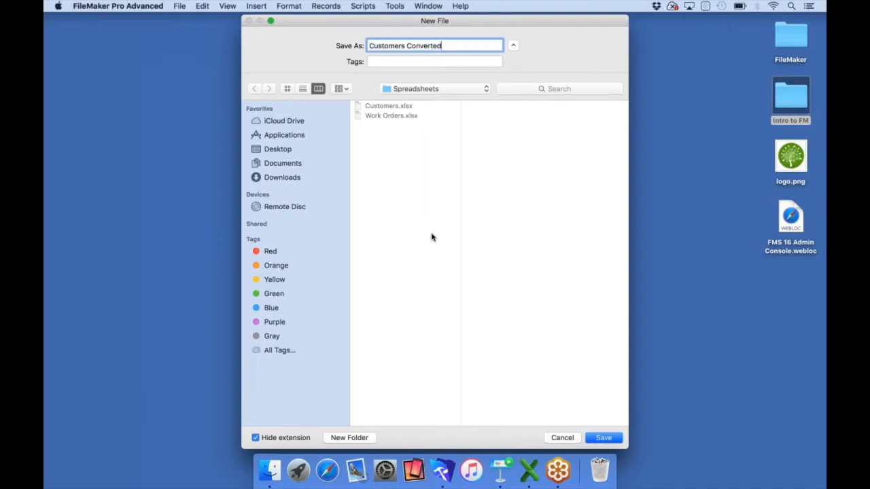
key(BackSpace)
key(BackSpace)
key(BackSpace)
key(BackSpace)
key(BackSpace)
key(BackSpace)
key(BackSpace)
key(BackSpace)
key(BackSpace)
click(603, 438)
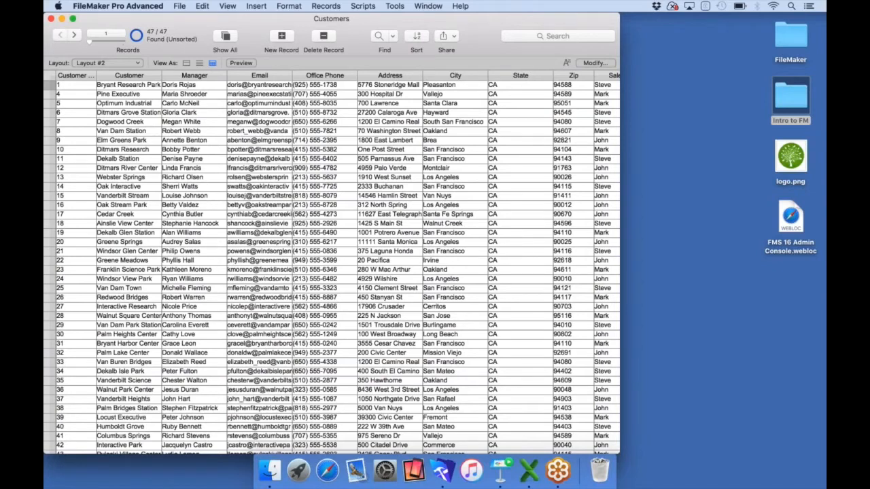
Switch to Layout #1, browse a few customer records, then enter Layout mode
click(126, 62)
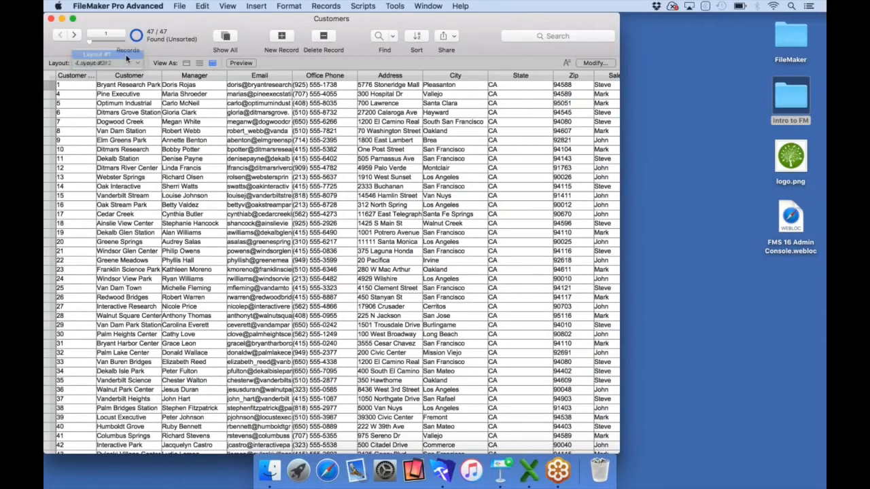
click(125, 58)
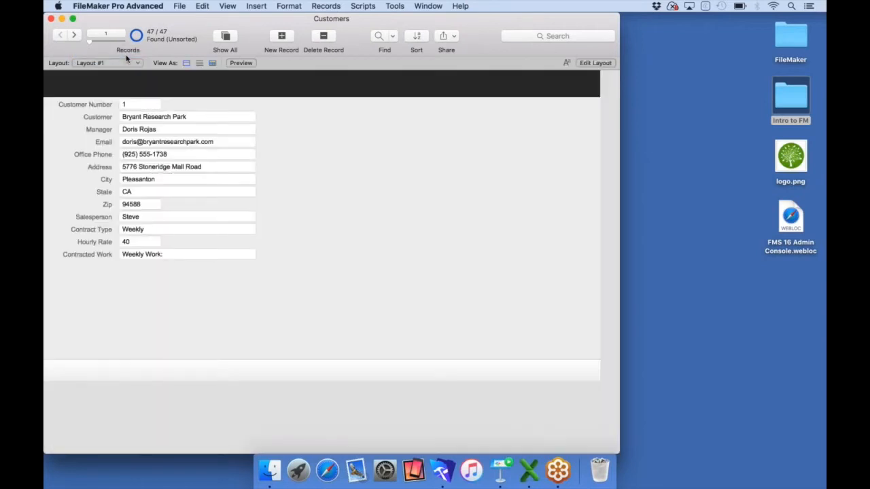
click(75, 35)
click(75, 35)
click(75, 36)
click(75, 36)
click(74, 35)
click(75, 36)
click(75, 36)
click(75, 36)
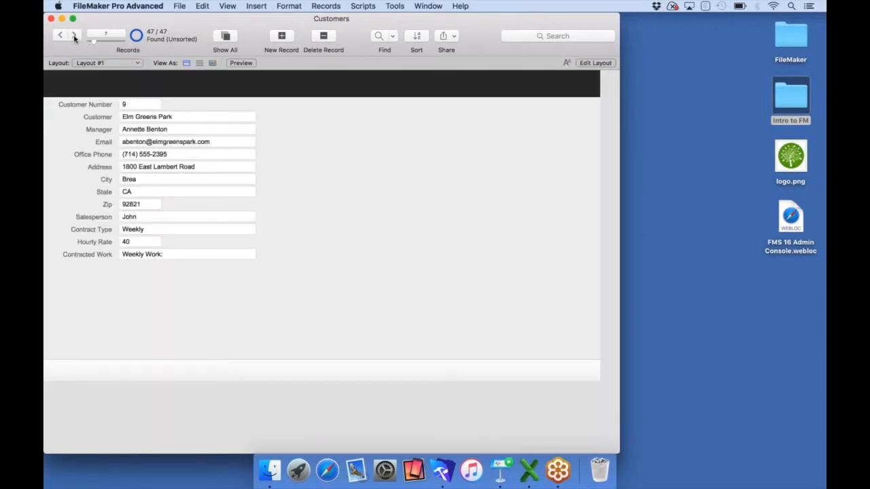
click(61, 35)
click(61, 36)
click(60, 36)
click(60, 36)
click(61, 35)
click(61, 36)
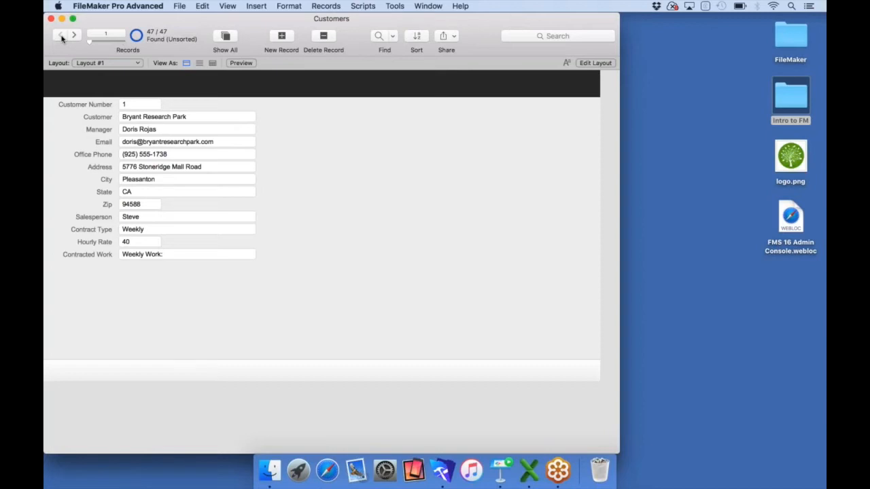
click(595, 63)
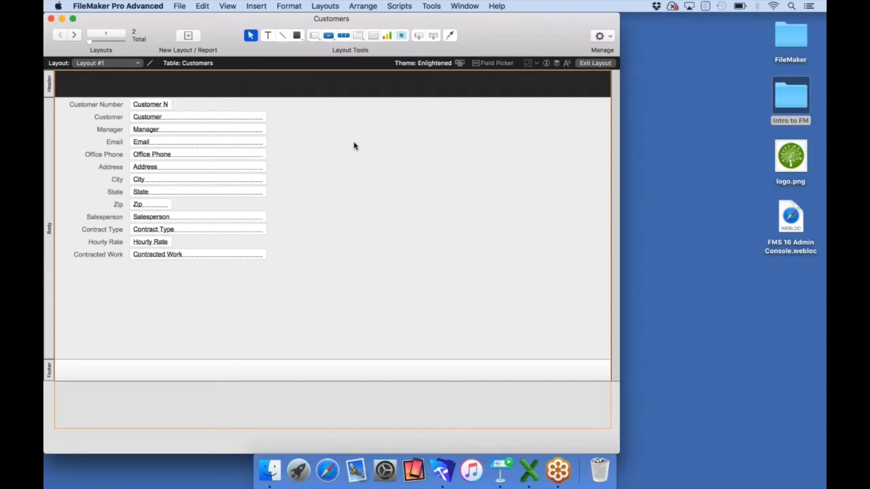
Create a new Customers layout for Touch Device iPad, Form style, landscape orientation
click(188, 42)
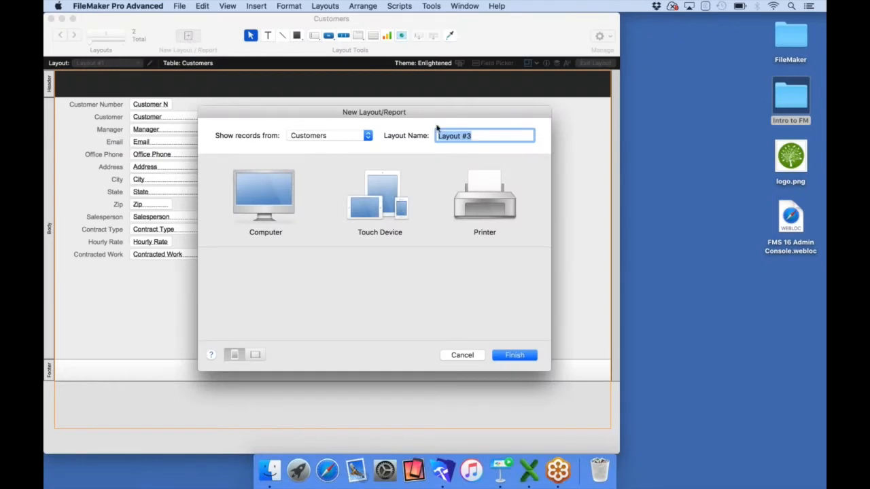
text(Customers)
click(285, 189)
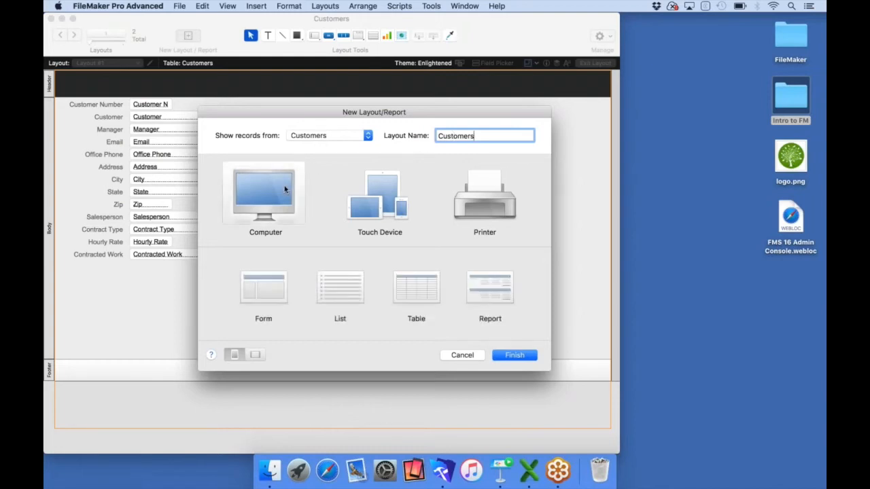
click(381, 203)
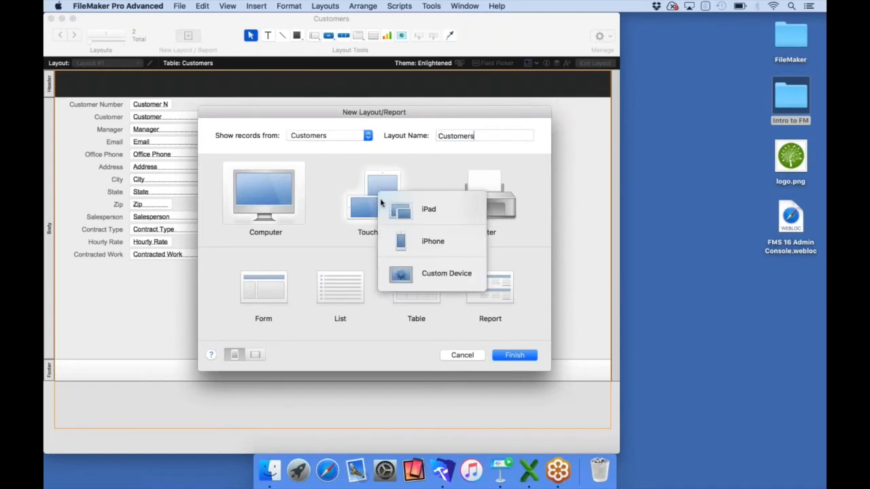
click(506, 204)
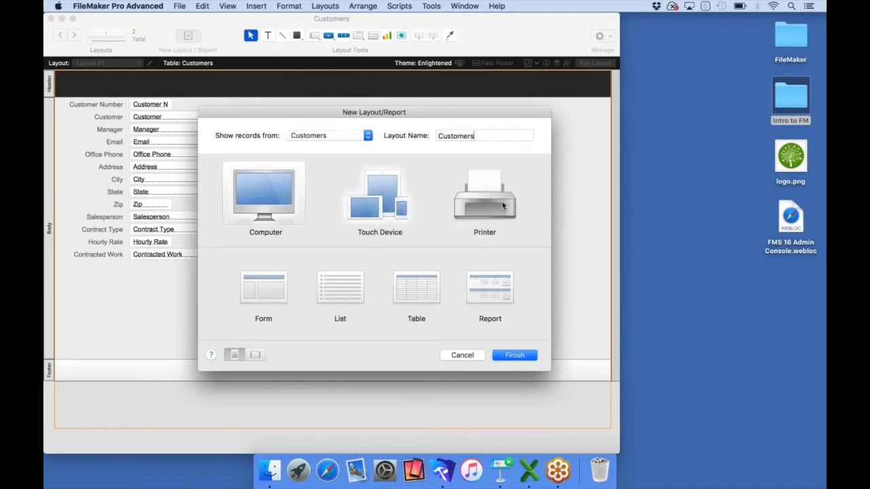
click(500, 204)
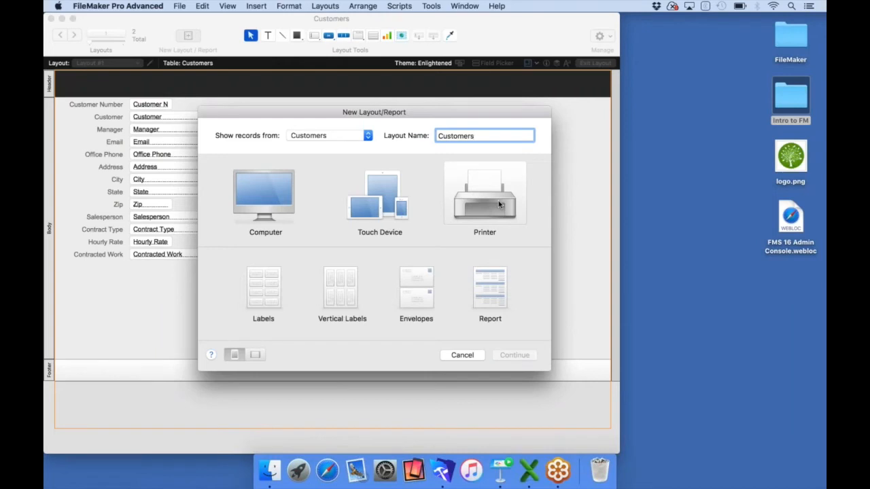
click(378, 204)
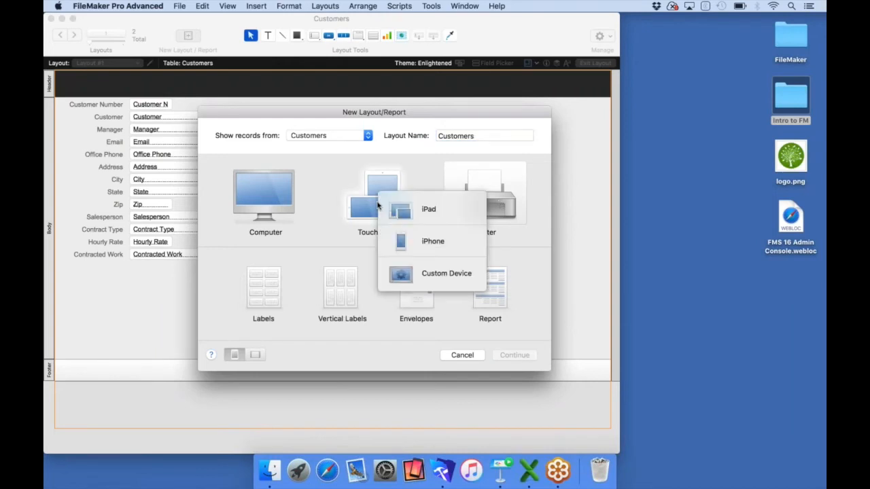
click(402, 207)
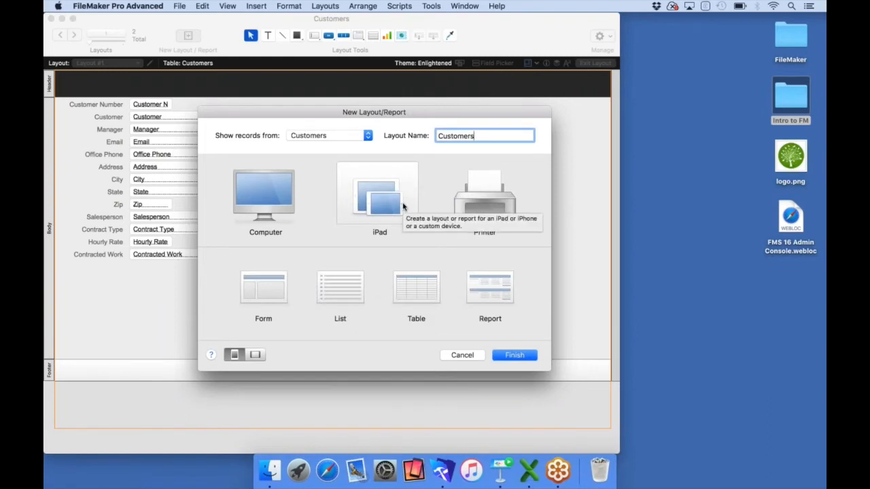
click(263, 286)
click(255, 354)
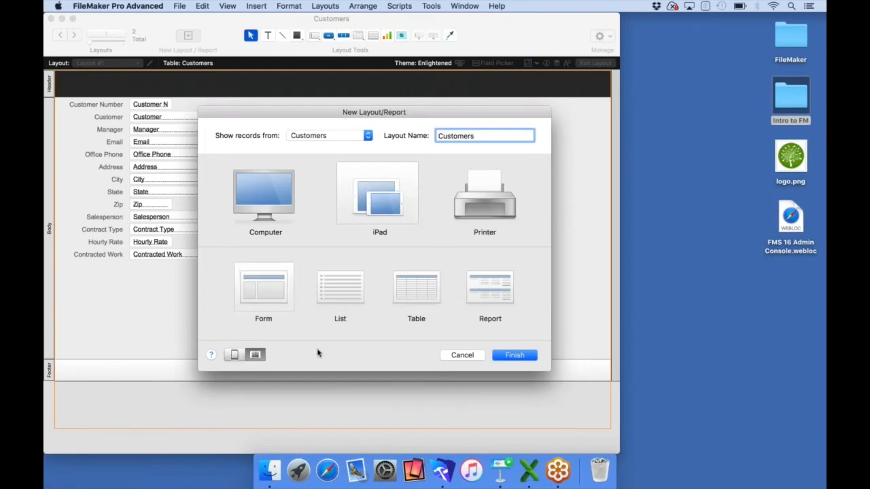
click(511, 355)
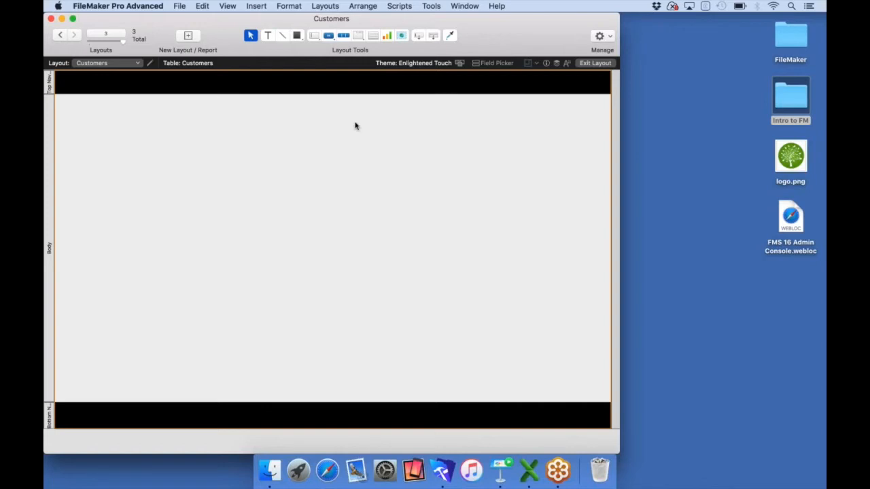
Add a centred CUSTOMERS title to the layout header, then bring the desktop forward
click(268, 38)
click(270, 83)
text(CUSTOMERS)
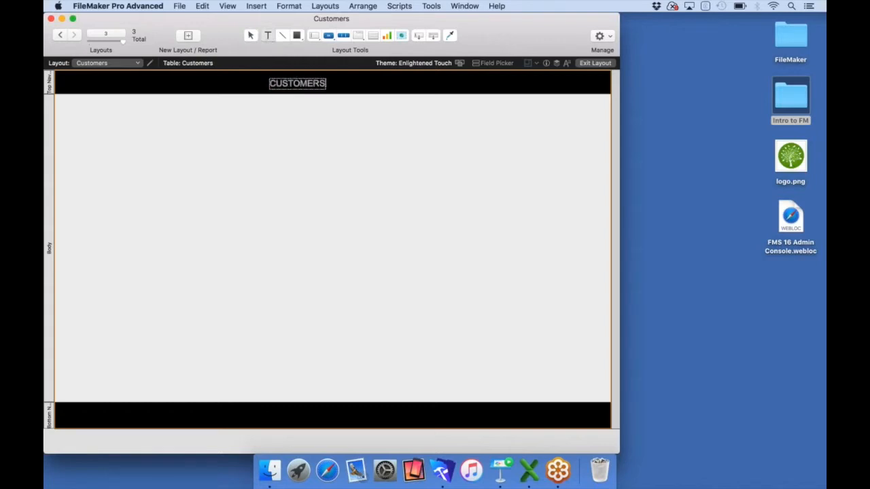
key(Escape)
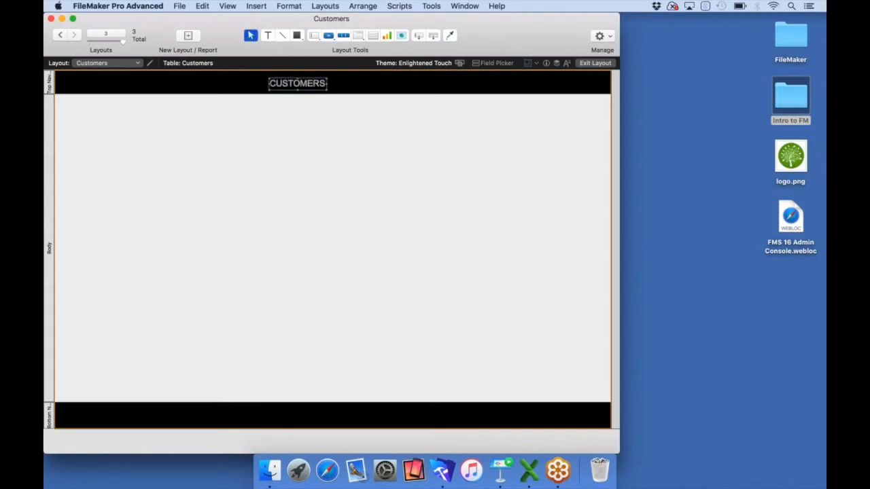
drag(294, 86, 327, 83)
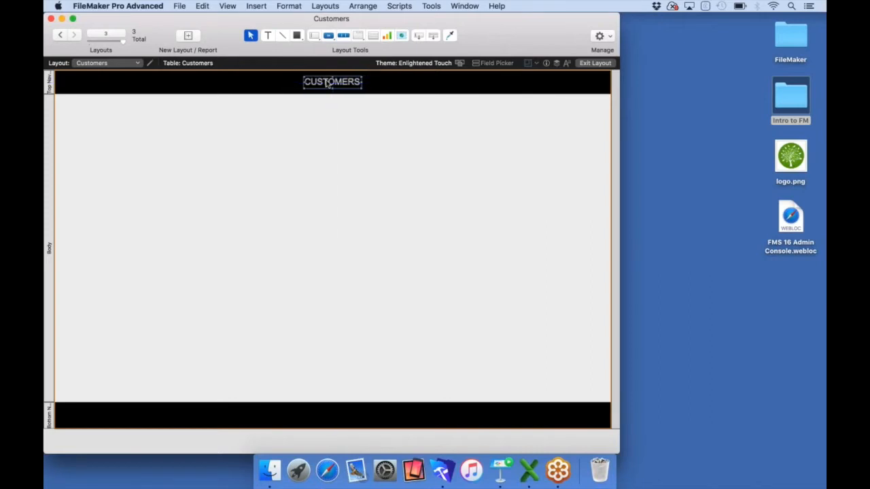
drag(476, 34, 520, 34)
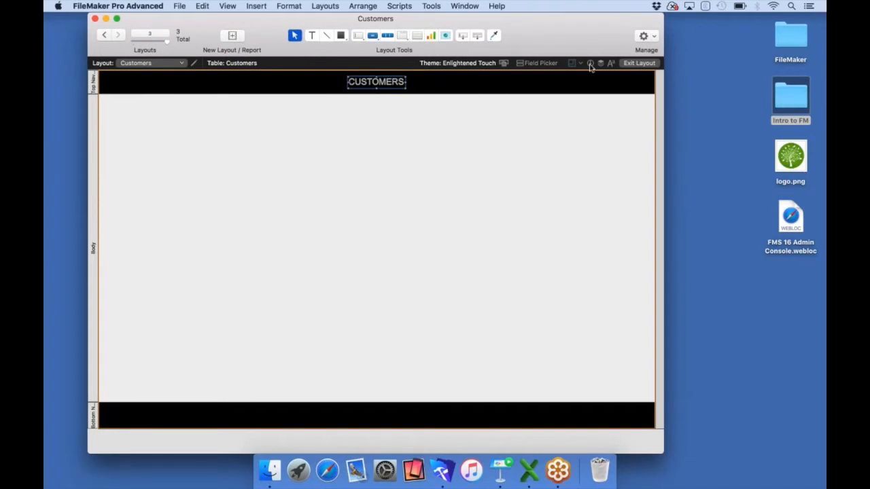
click(703, 122)
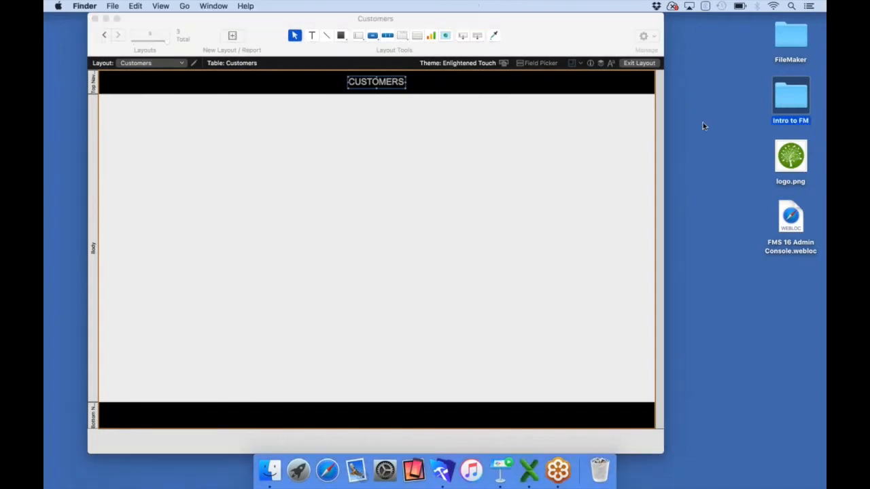
Drag logo.png from the desktop into the left end of the layout's header band
click(786, 157)
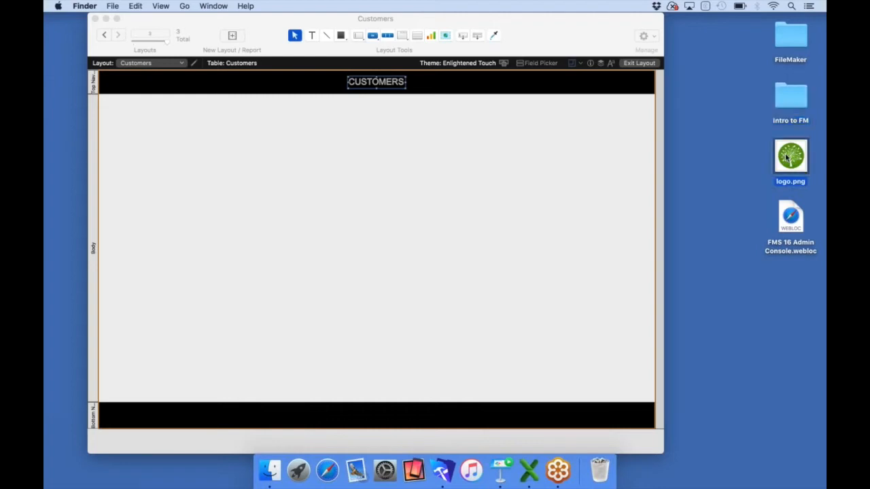
drag(787, 157, 111, 89)
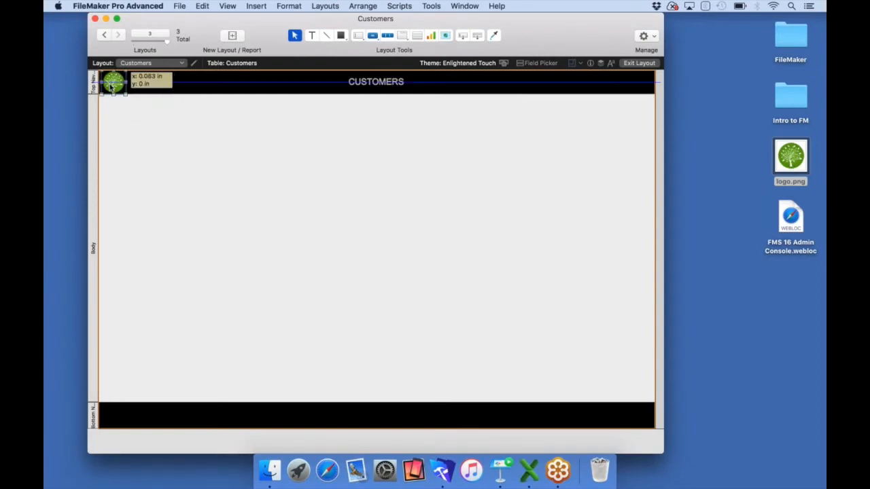
key(Left)
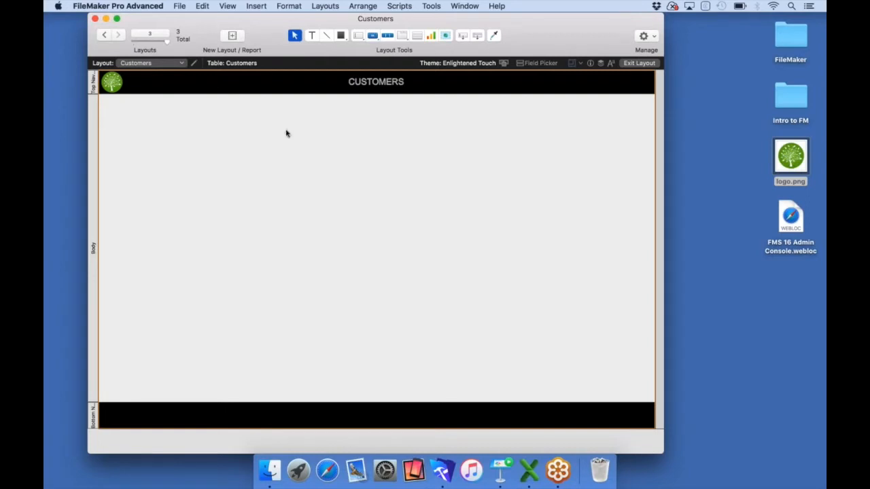
Place the Customer, Manager, Email, Office Phone and Contract Type fields in the body's lower-left
click(539, 62)
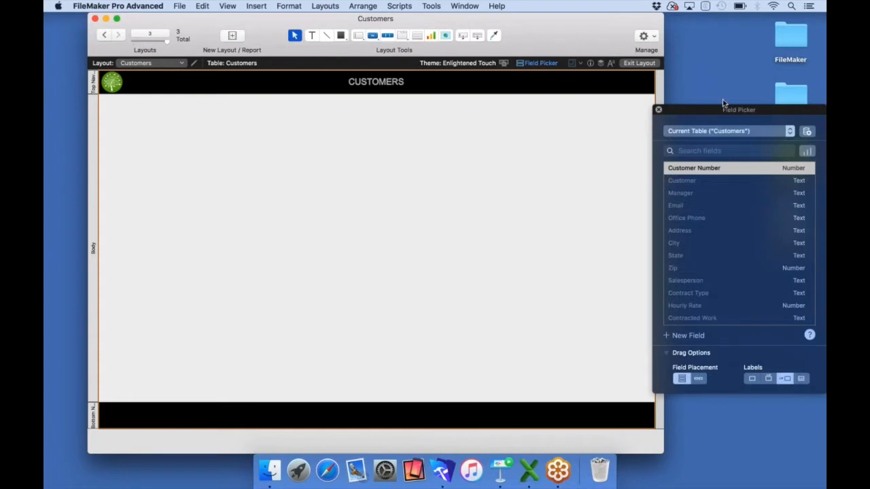
drag(724, 102, 649, 101)
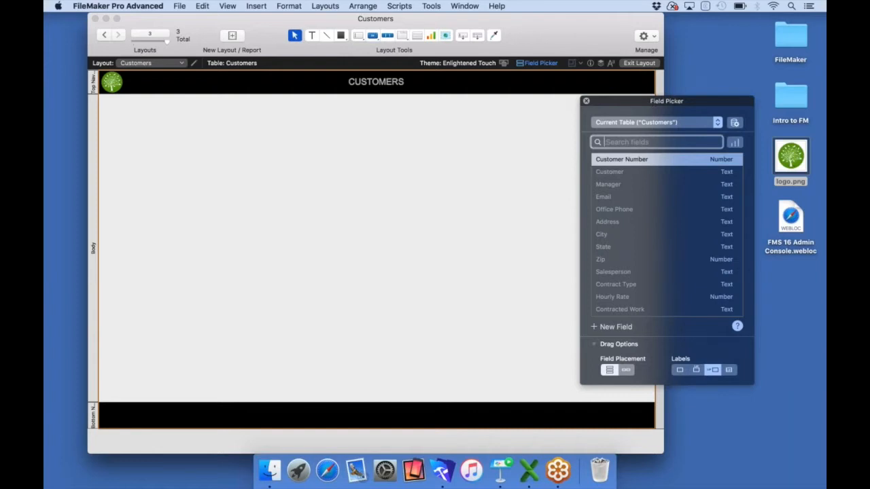
click(607, 174)
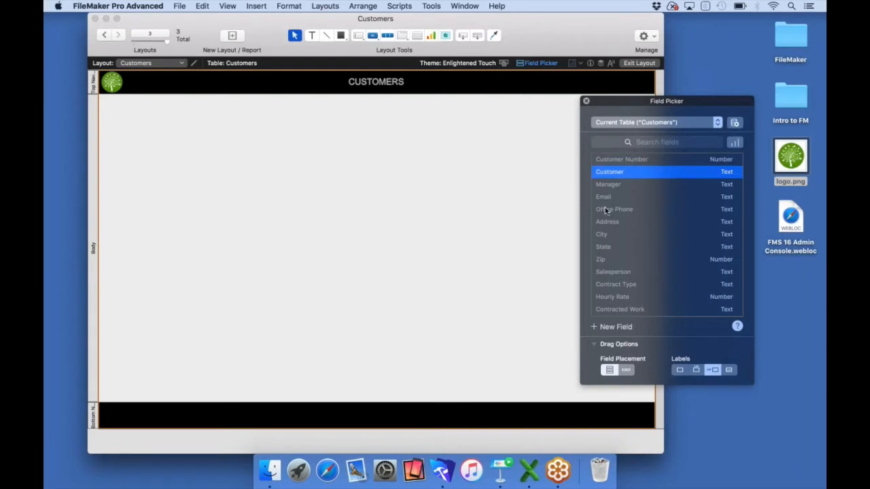
shift+click(606, 211)
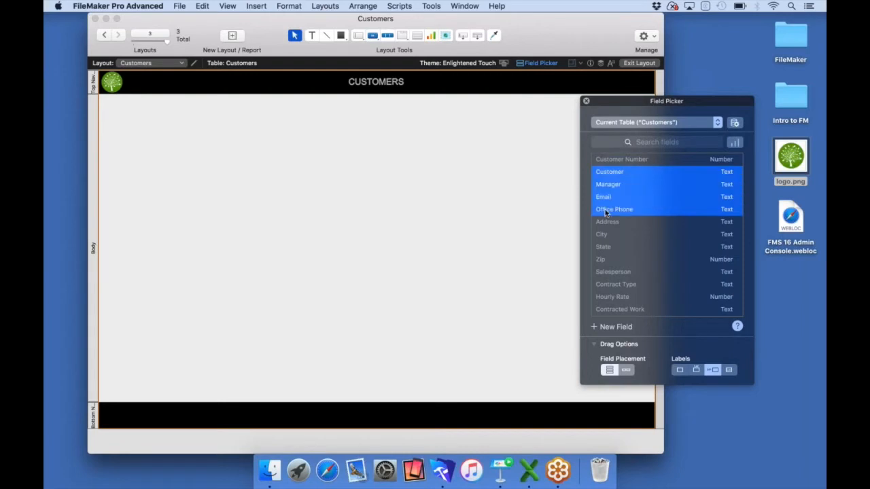
super+click(606, 284)
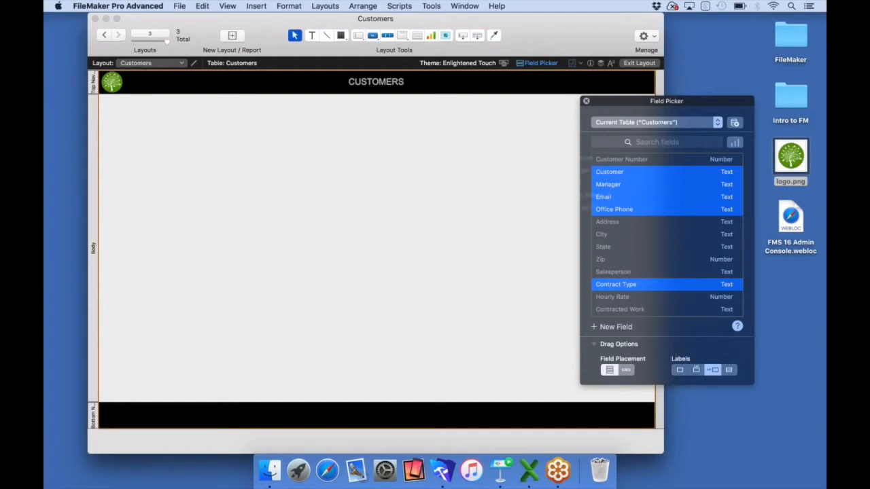
drag(610, 173, 129, 303)
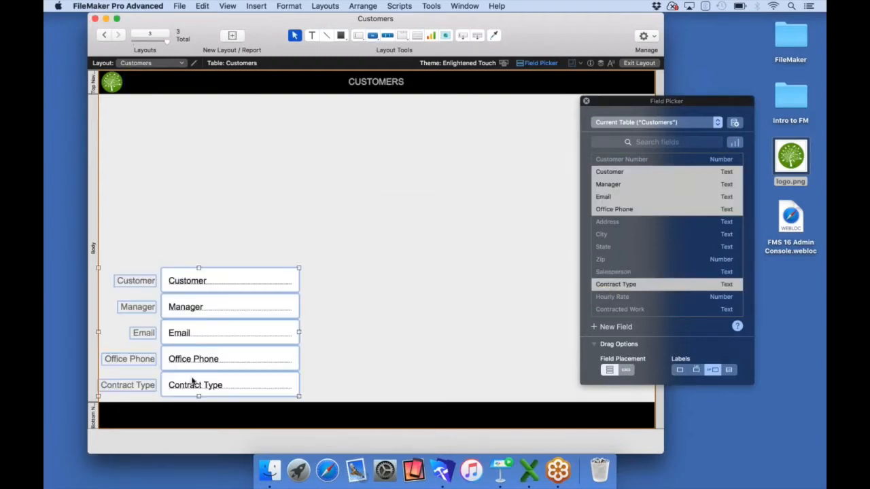
drag(191, 382, 196, 383)
click(329, 371)
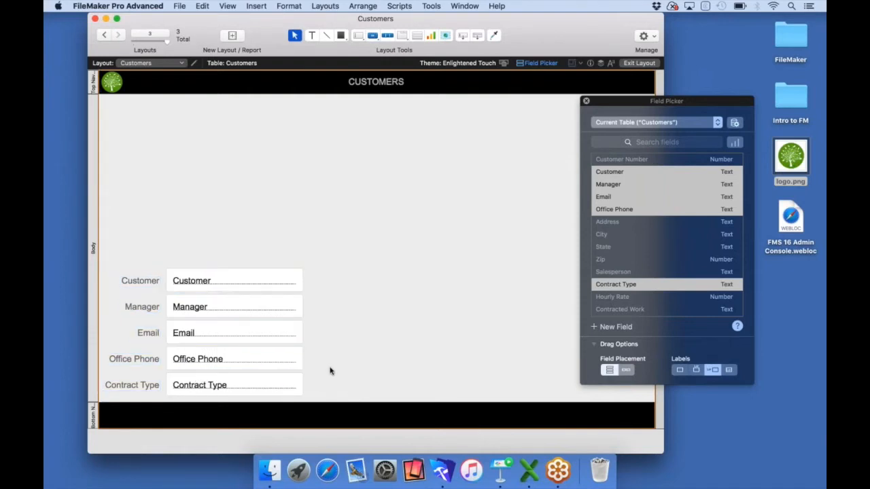
click(265, 385)
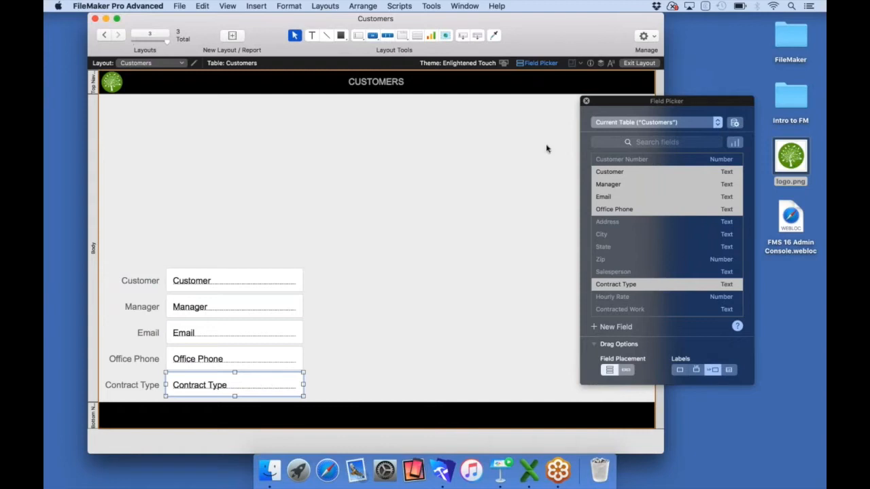
click(586, 101)
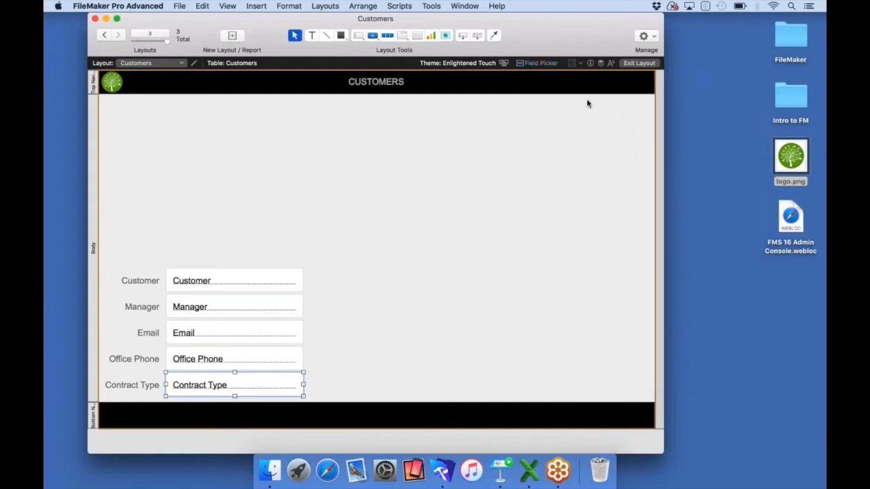
Set Contract Type's control style to Drop-down List and bring up Manage Value Lists
click(590, 62)
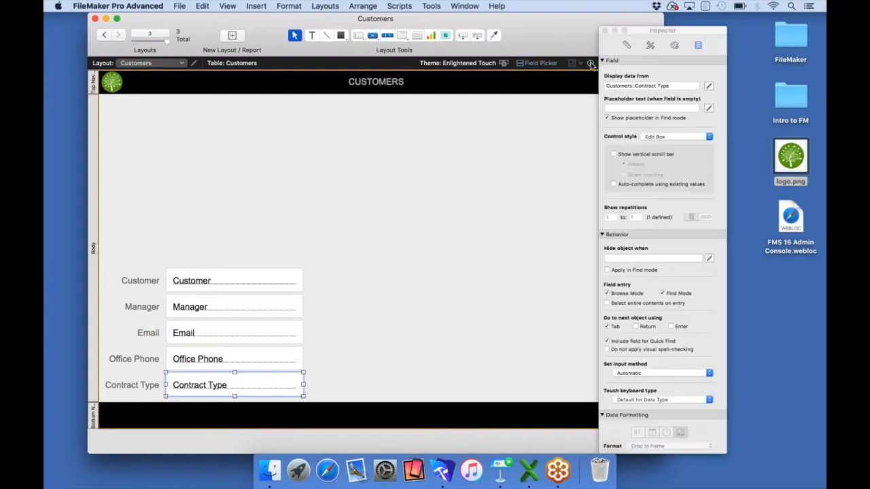
click(670, 138)
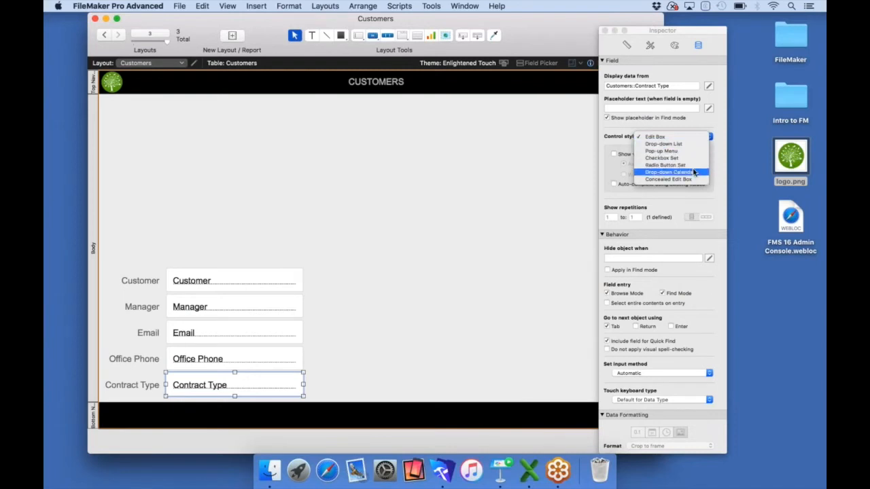
click(678, 145)
click(703, 155)
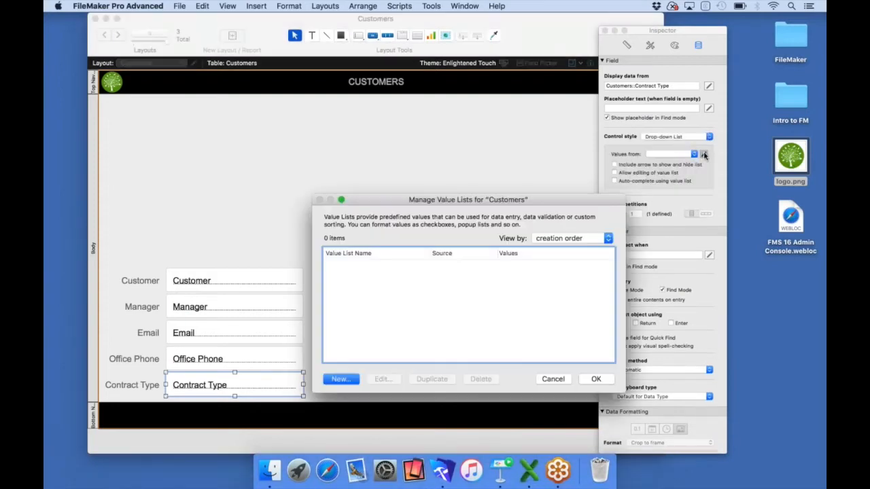
Create a Contract Type value list with Monthly and Weekly and apply it to the drop-down
click(345, 380)
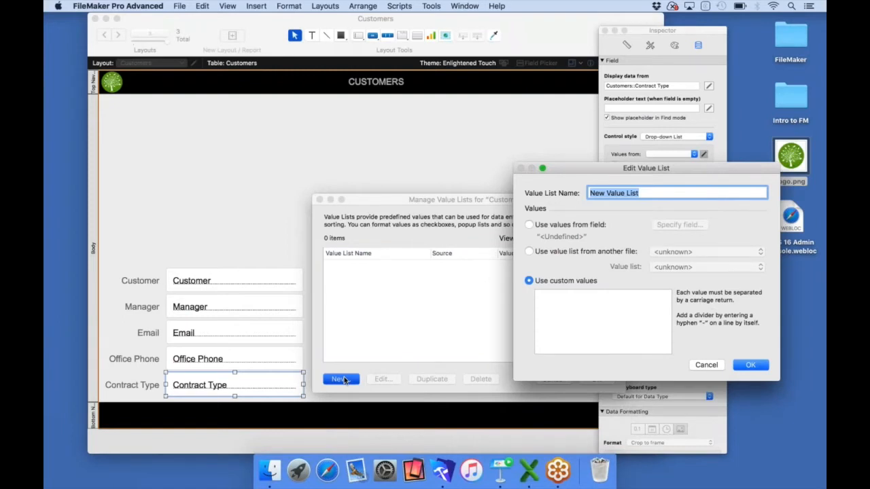
text(Contract Ty)
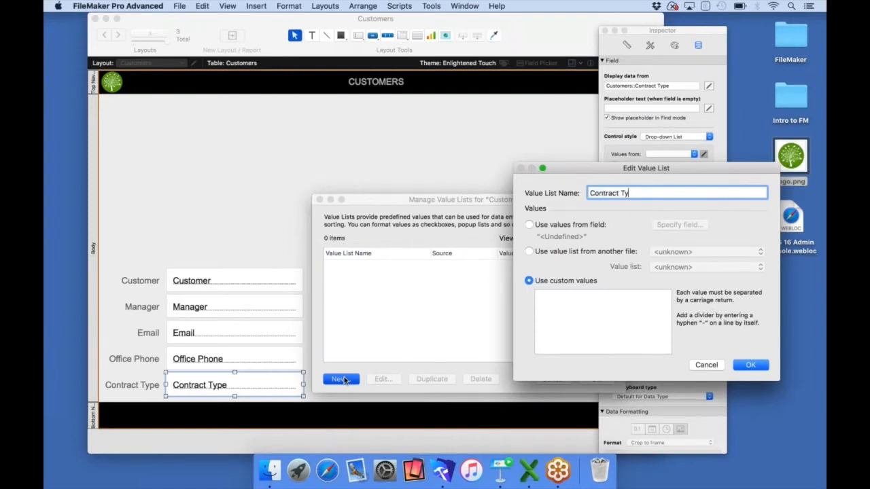
text(pe)
key(Tab)
text(Mon)
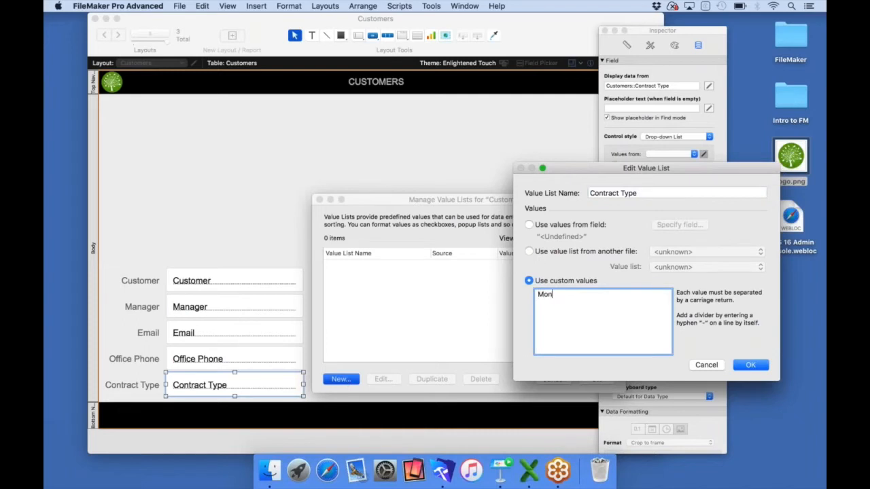
text(thly)
key(Return)
text(Weekly)
click(750, 365)
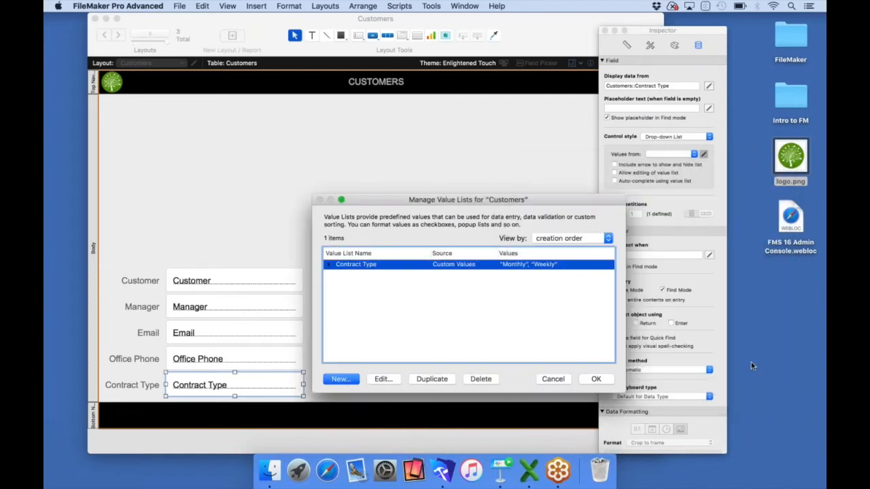
click(596, 379)
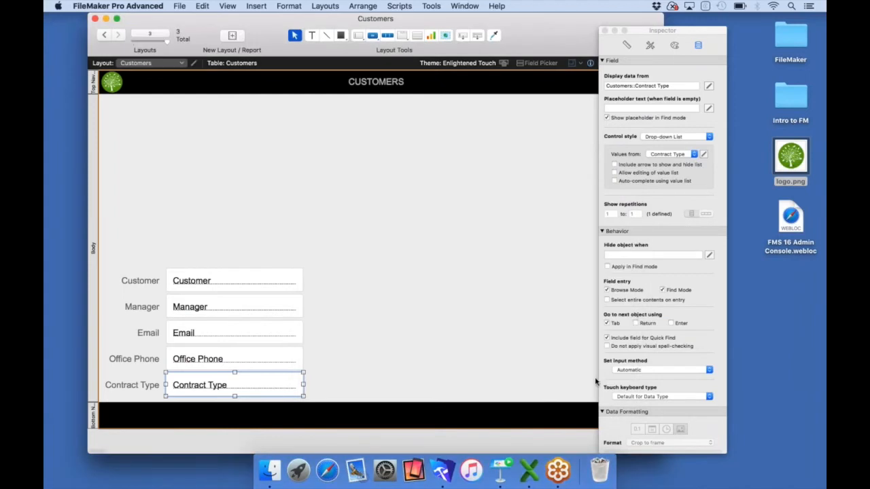
click(603, 31)
key(super+b)
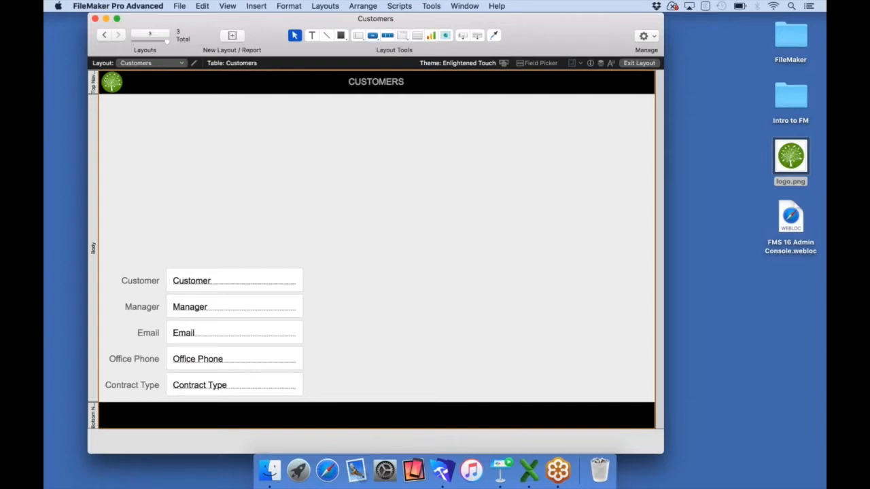
Add a new Container field named Photo to the Customers table
click(537, 63)
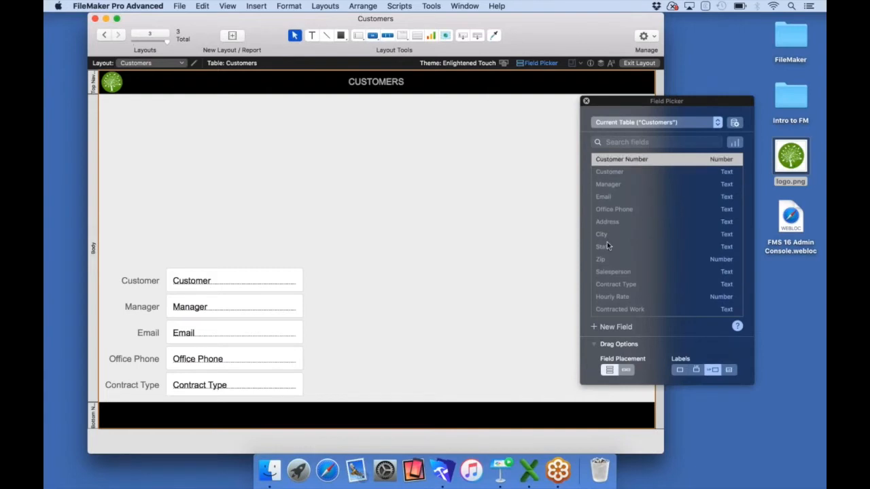
click(594, 327)
text(Pho)
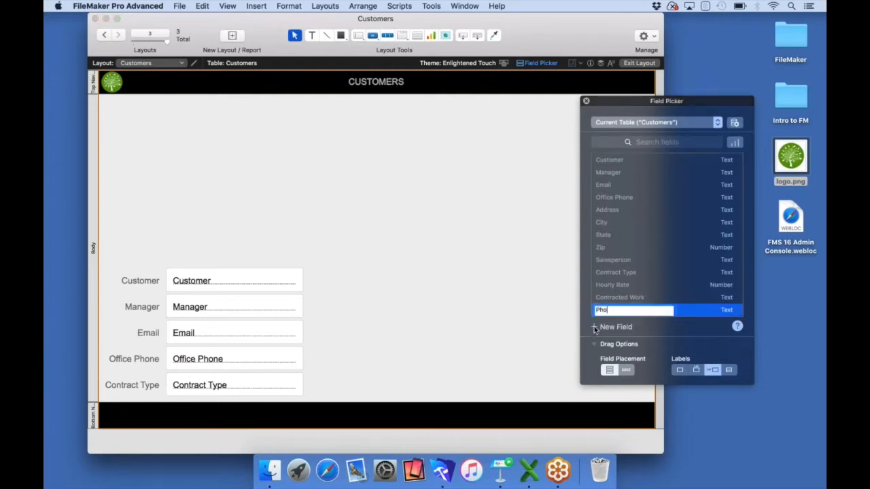
text(to)
click(723, 311)
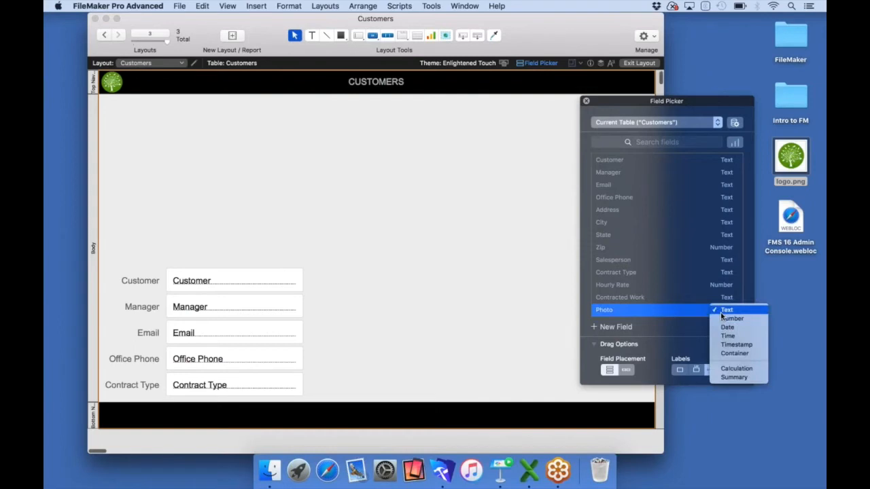
click(725, 355)
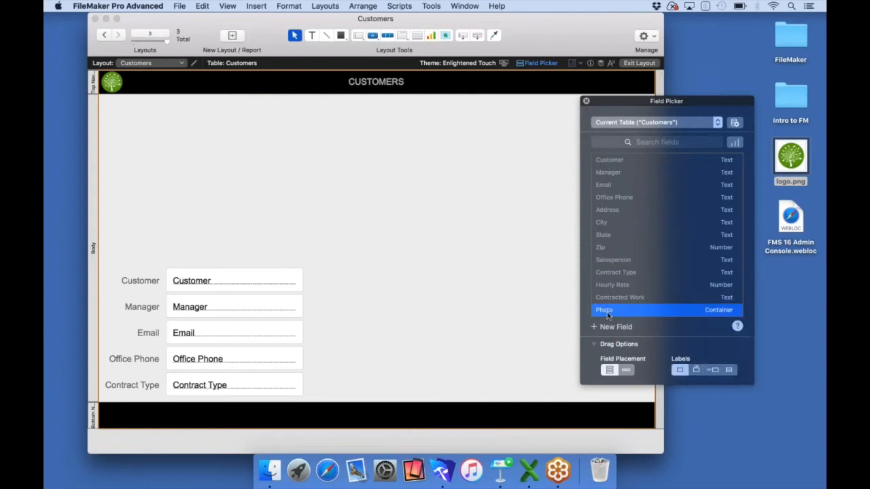
Place the Photo field above the Customer fields, enlarge it, and switch to Browse mode
drag(607, 312, 182, 107)
drag(234, 169, 236, 264)
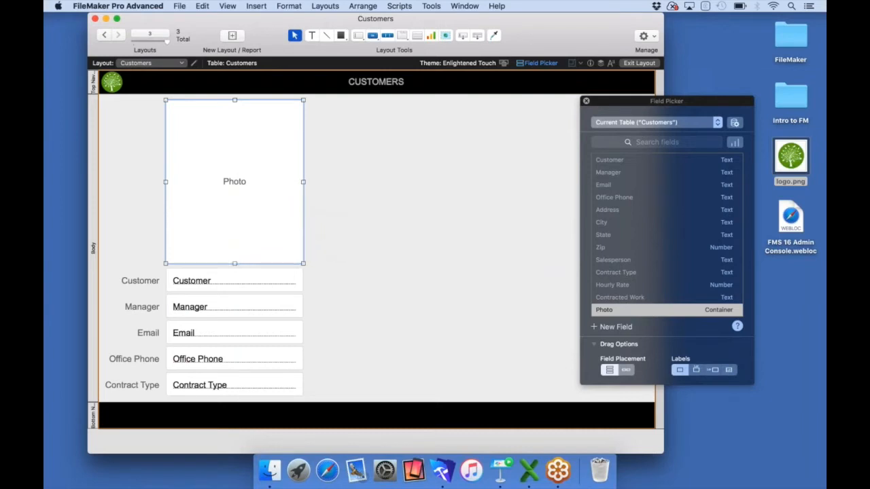
drag(165, 182, 102, 178)
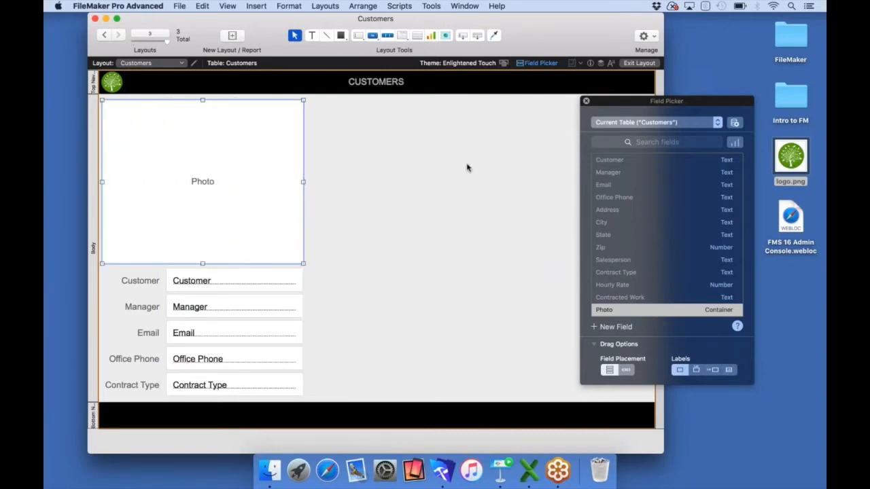
click(586, 101)
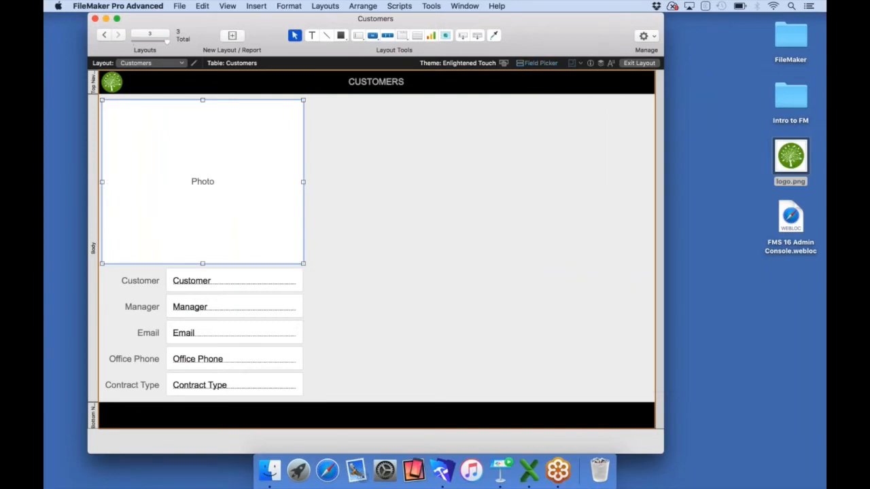
key(super+b)
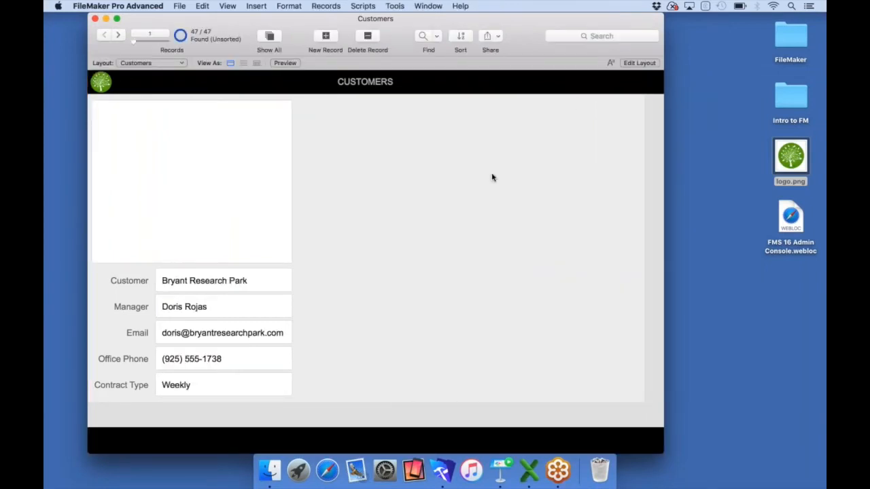
click(118, 36)
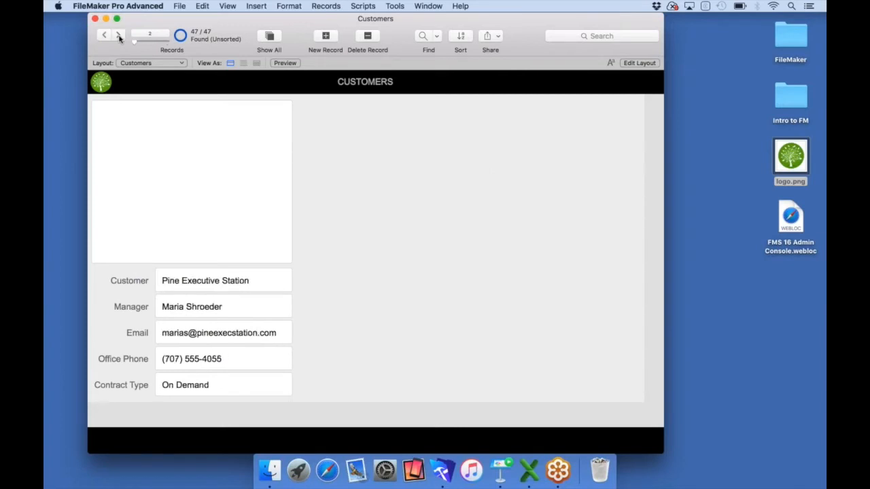
click(118, 36)
click(118, 36)
click(118, 36)
click(118, 36)
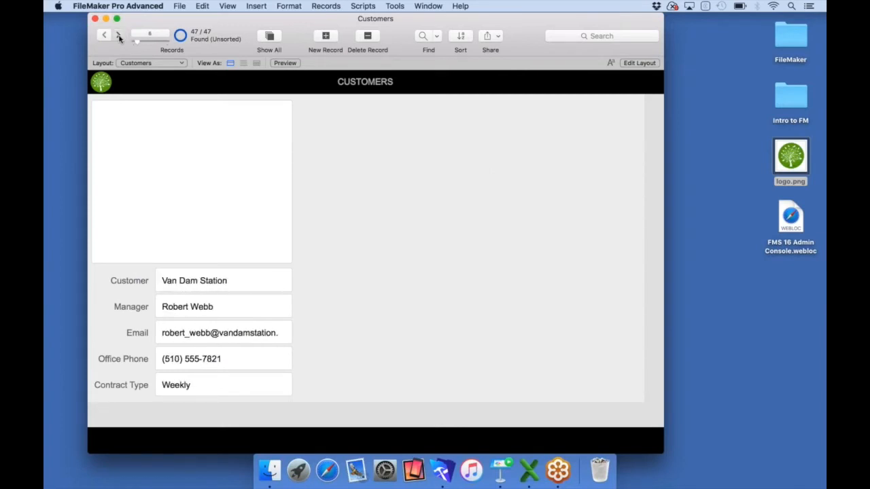
click(119, 36)
click(118, 36)
click(118, 36)
click(118, 36)
click(118, 36)
click(118, 36)
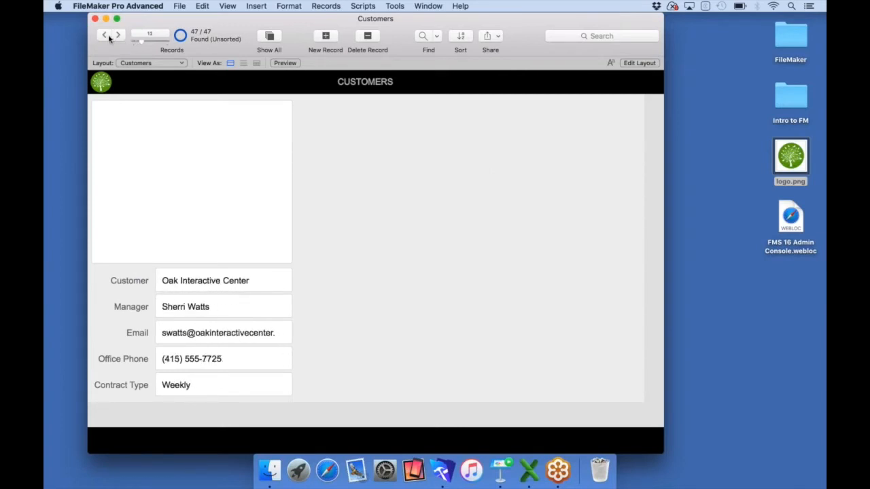
click(104, 37)
click(105, 37)
click(104, 37)
click(105, 37)
click(104, 36)
click(105, 37)
click(104, 36)
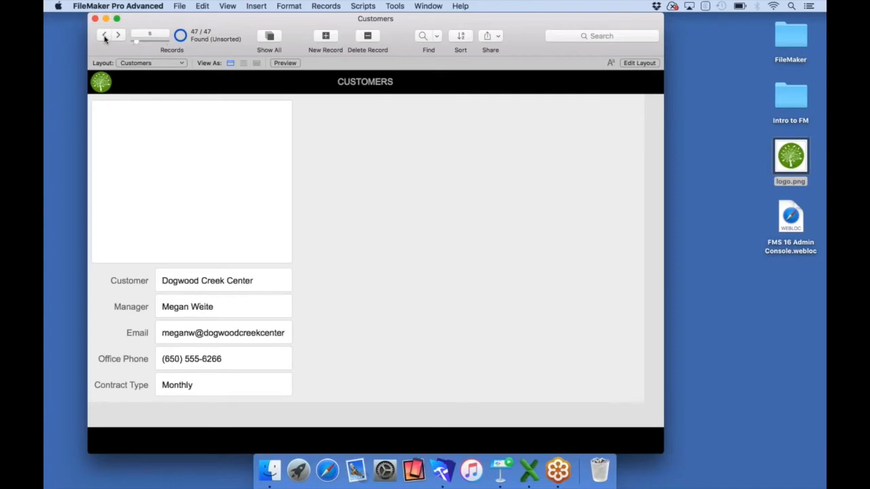
click(105, 37)
click(105, 37)
click(105, 37)
click(104, 37)
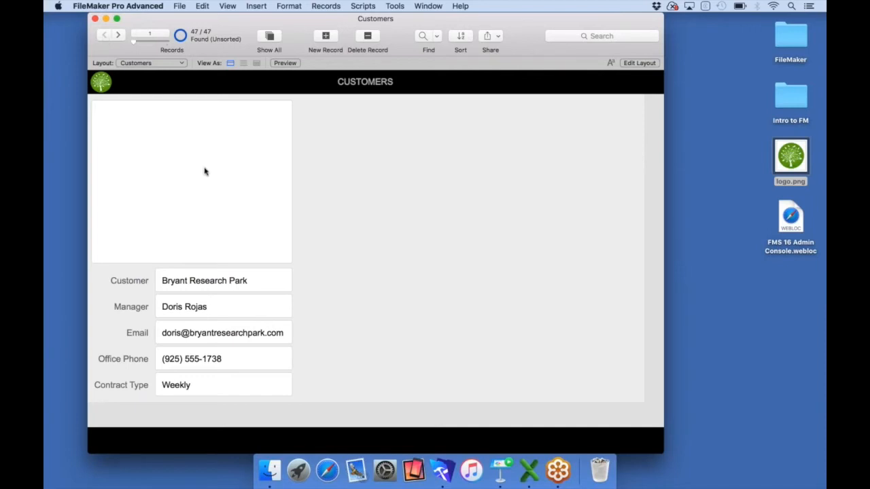
double_click(791, 102)
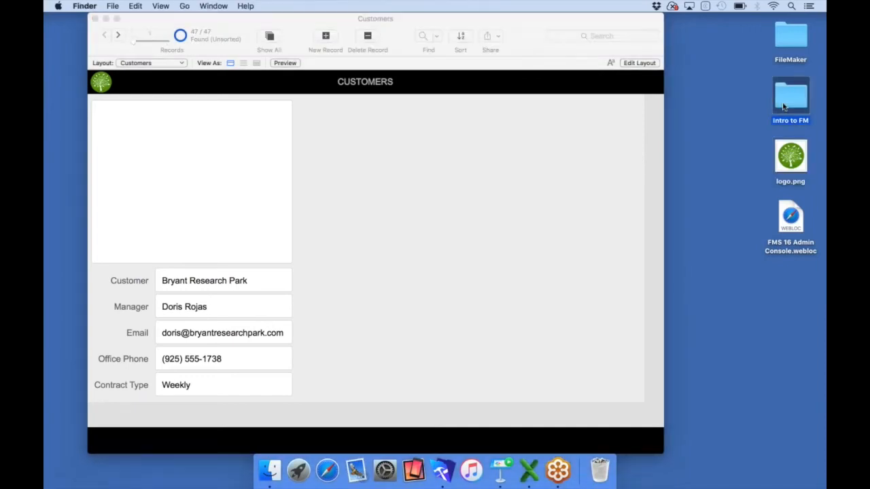
Fill the record's Photo field with 1 Bryant.jpg from Demo Files > Images, then close Finder
click(438, 63)
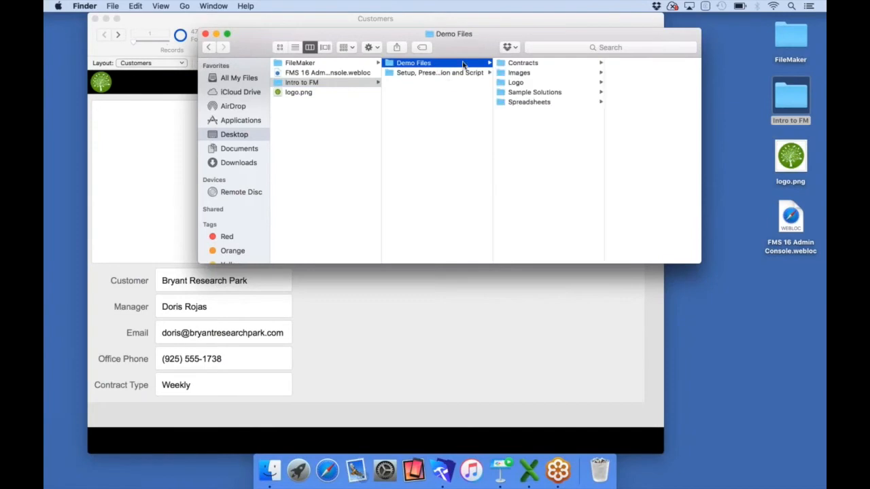
click(520, 72)
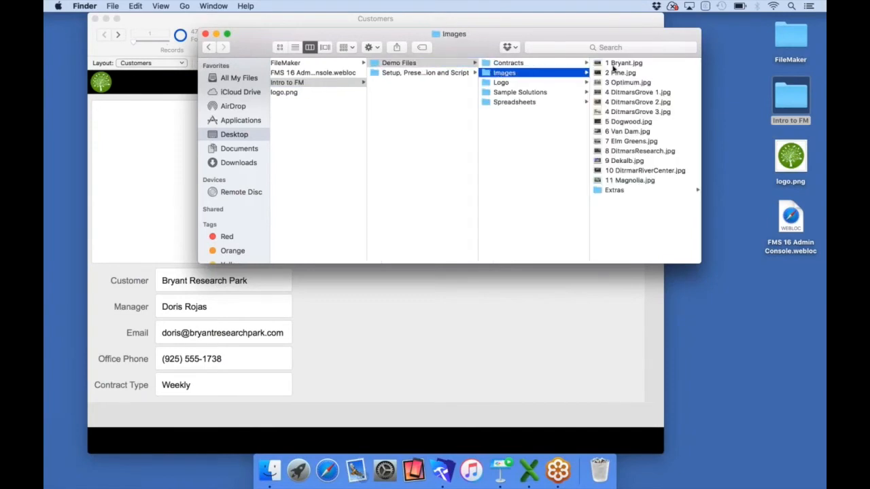
click(613, 66)
drag(515, 64, 153, 146)
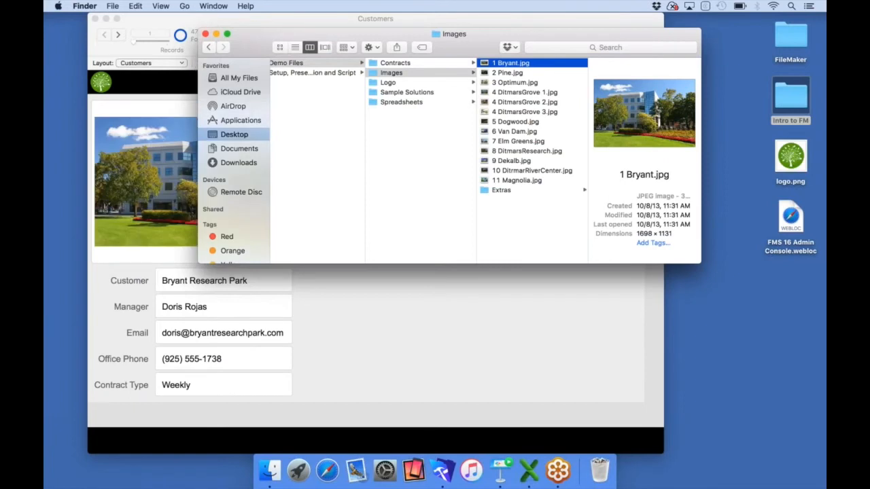
click(205, 34)
click(314, 179)
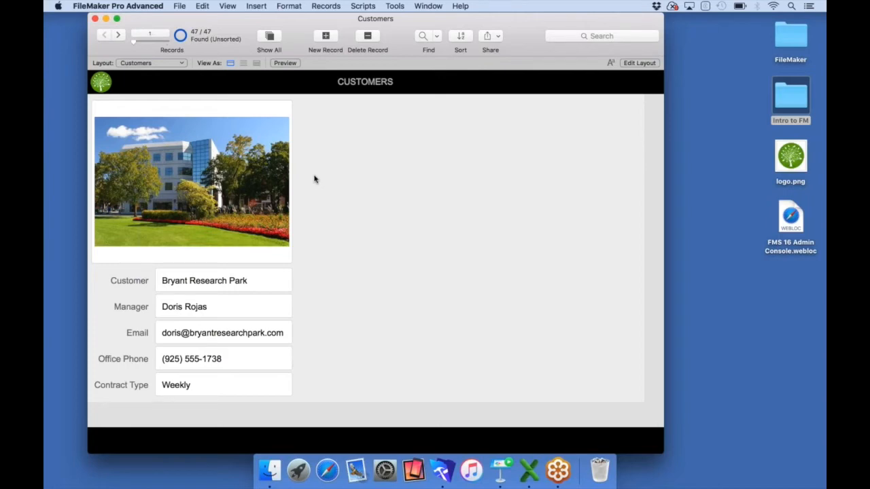
Return the Customers layout to Layout mode and pick the Tab Control tool
click(639, 62)
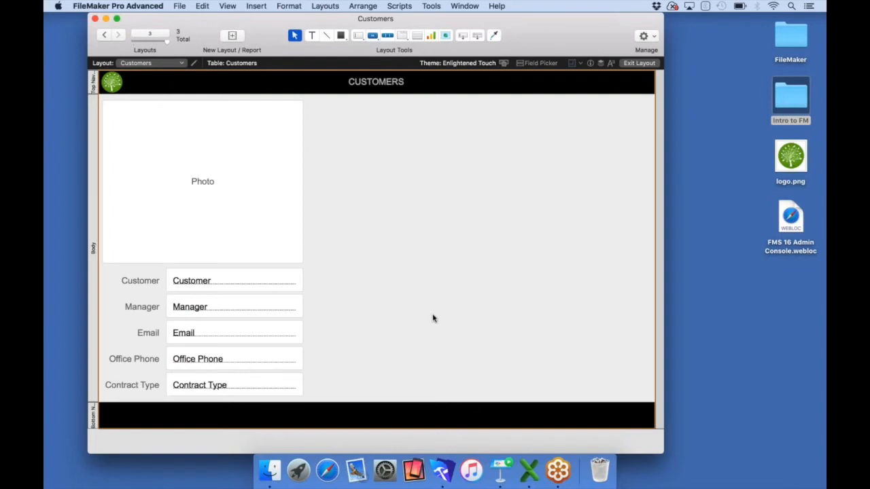
click(402, 36)
Draw a fully justified tab control right of the photo with Contract, Work Orders and Map tabs
drag(310, 102, 649, 395)
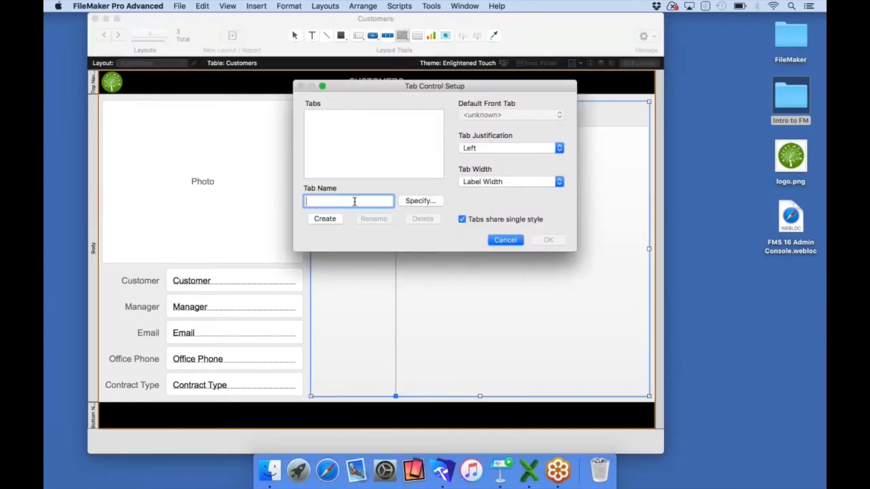
text(Contract)
click(328, 219)
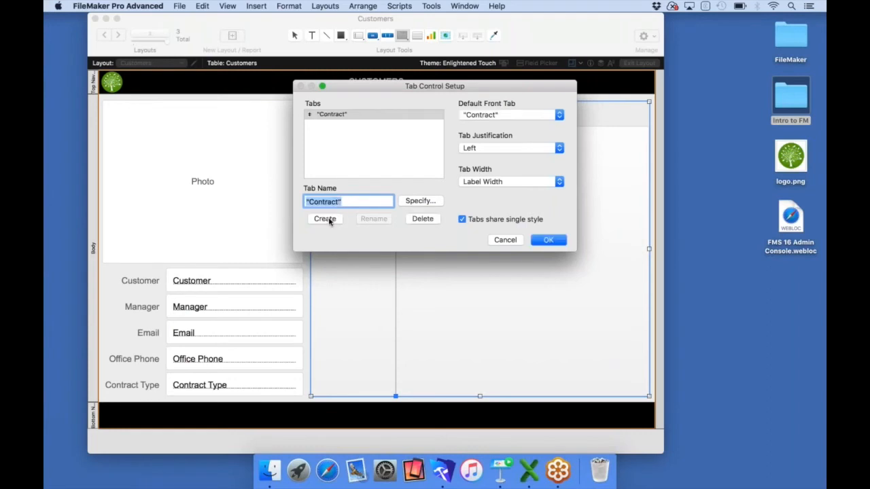
text(M)
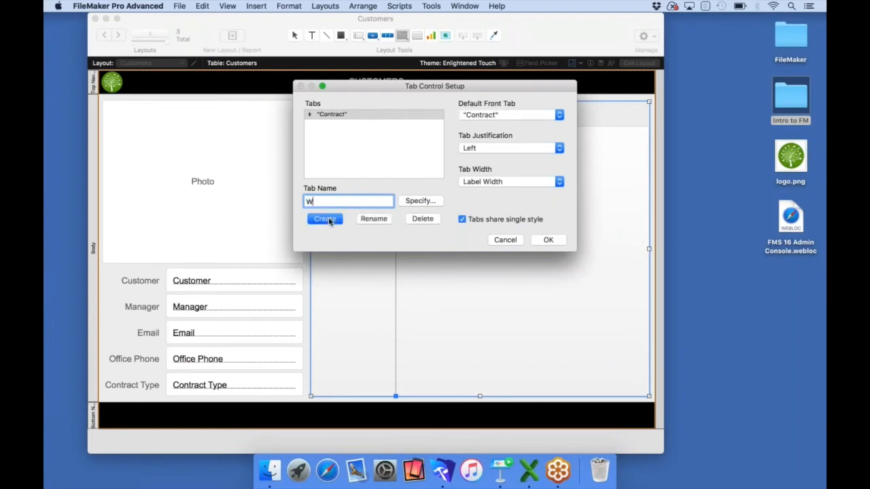
text(ork Orders)
click(326, 220)
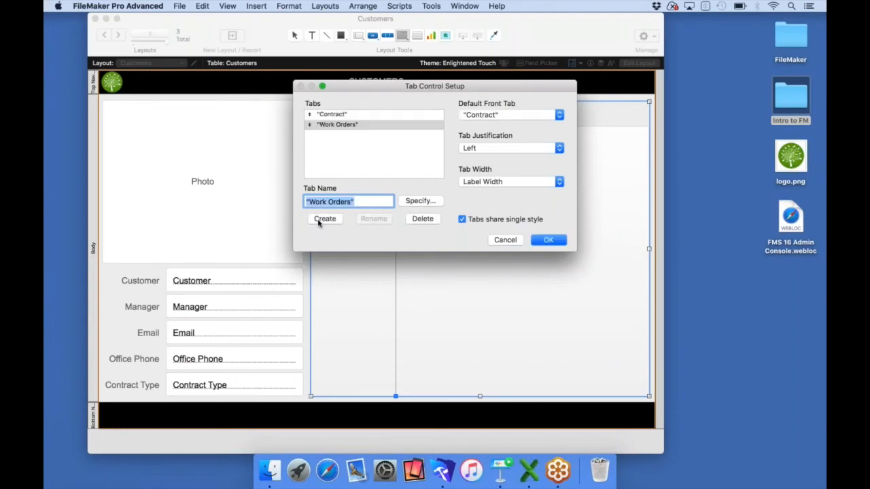
text(Map)
click(326, 220)
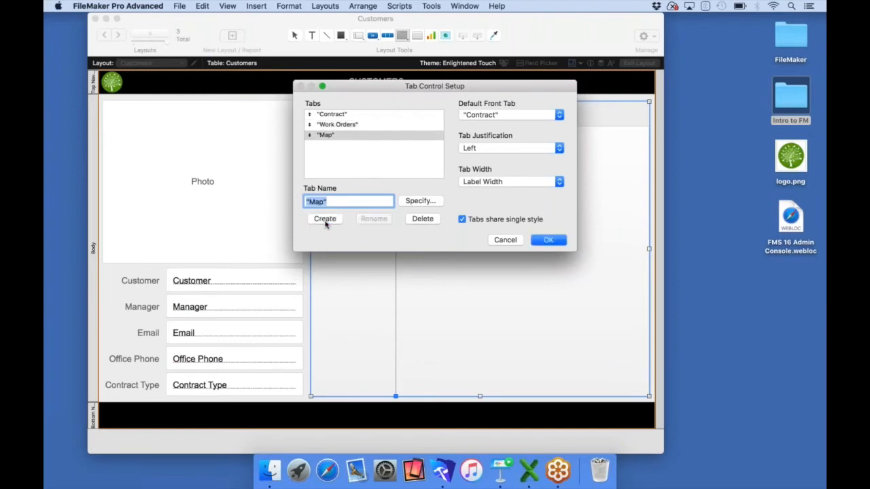
click(541, 149)
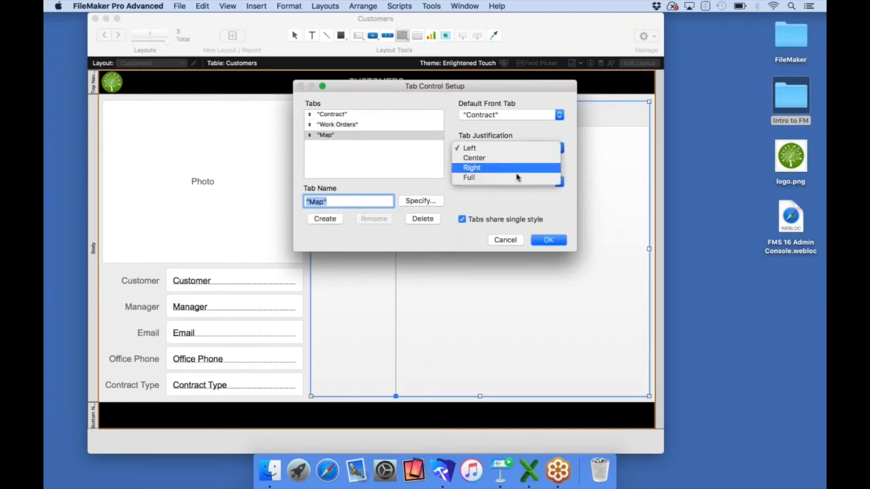
click(517, 178)
click(552, 243)
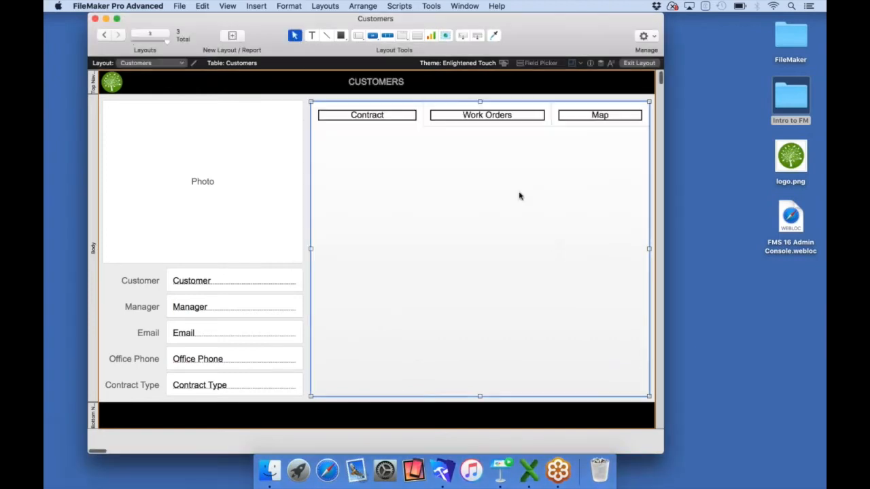
Preview the Work Orders and Map panels, bring Contract to the front, and show the Field Picker
click(482, 120)
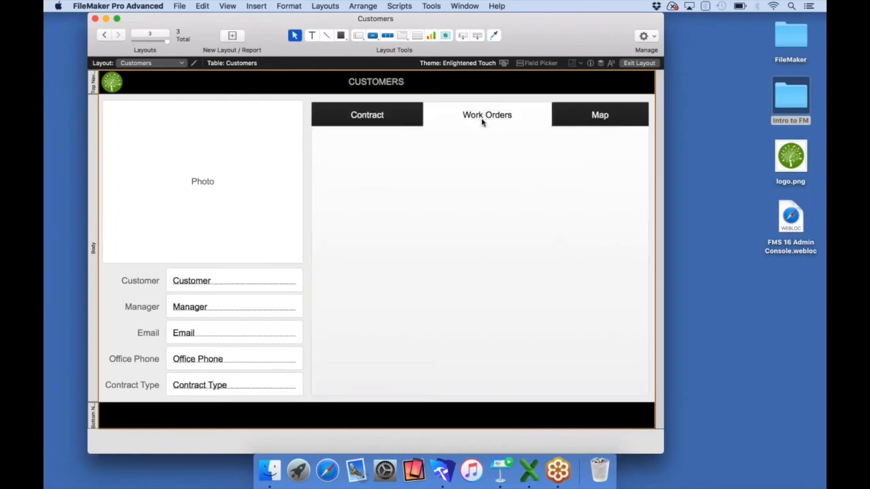
click(413, 117)
click(440, 118)
click(570, 120)
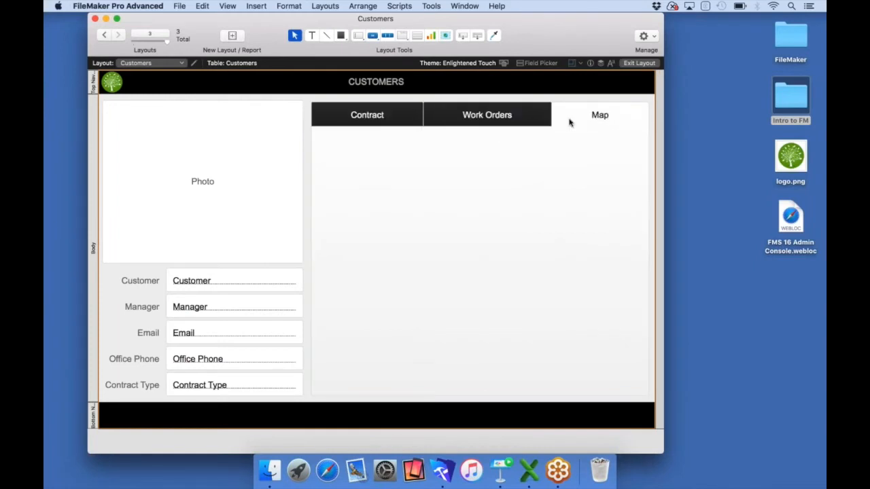
click(499, 115)
click(373, 113)
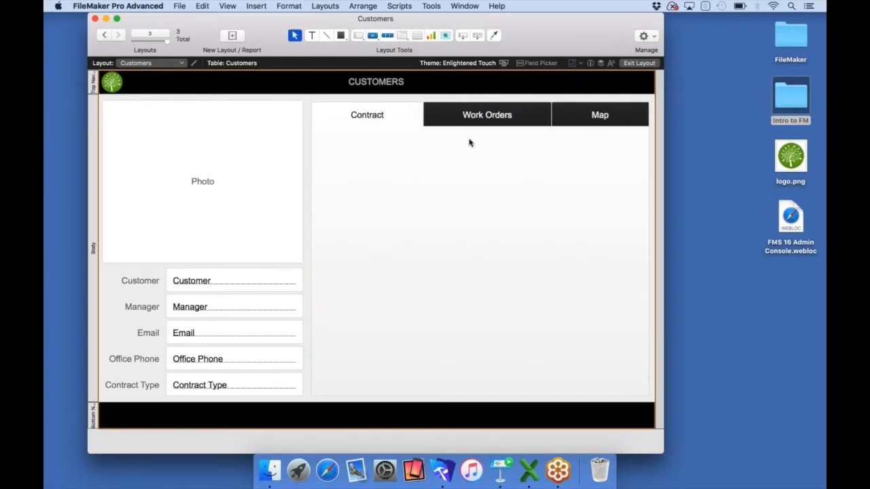
click(480, 117)
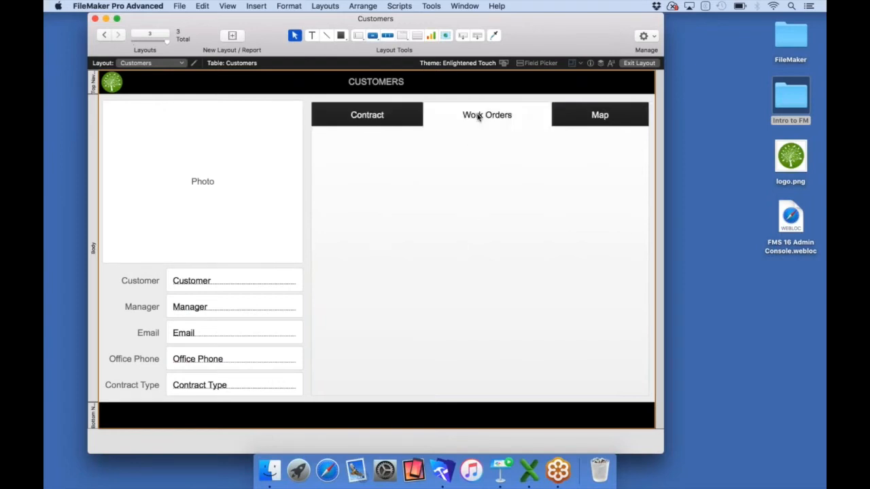
click(596, 117)
click(515, 119)
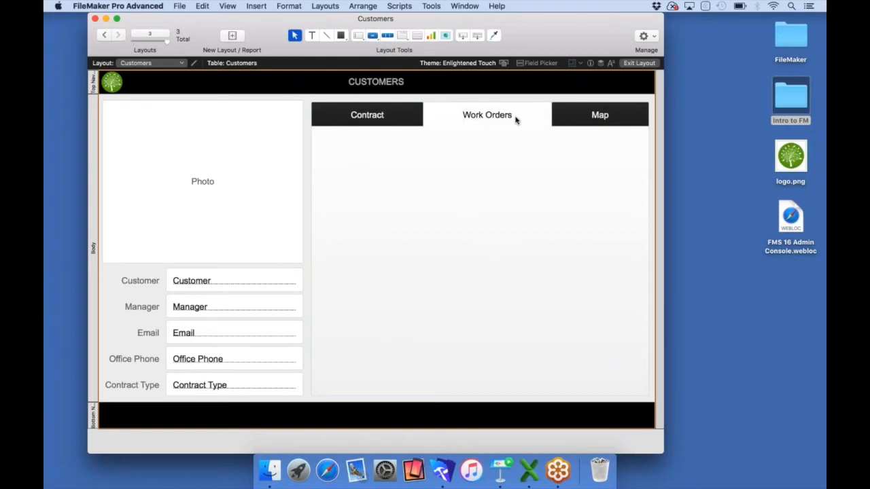
click(418, 121)
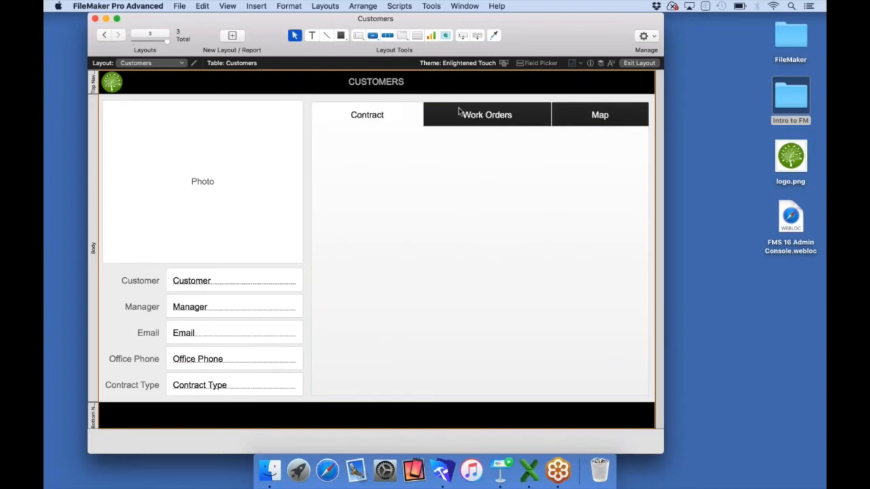
click(537, 62)
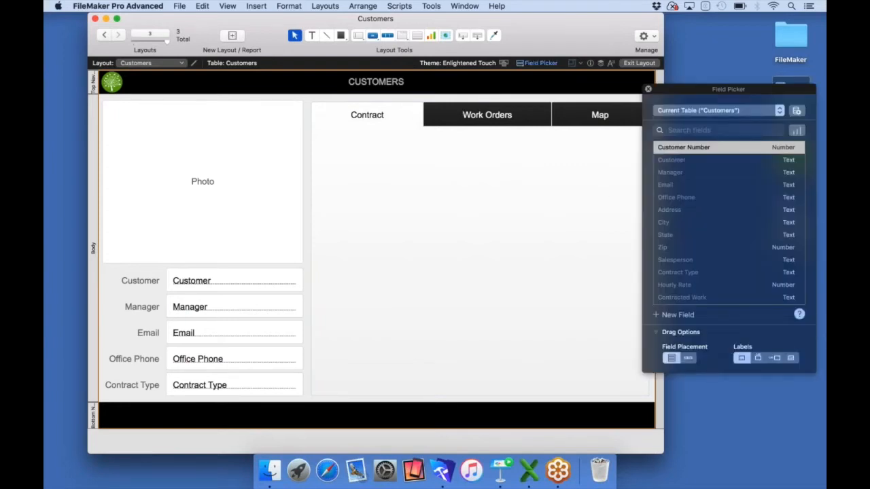
Create a Container field named Contract and place it tall on the Contract tab
click(682, 314)
text(Contract)
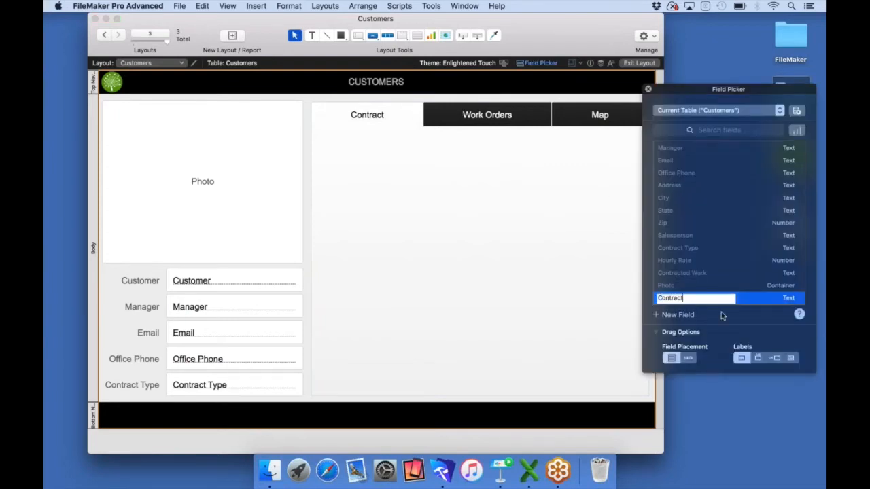
click(778, 298)
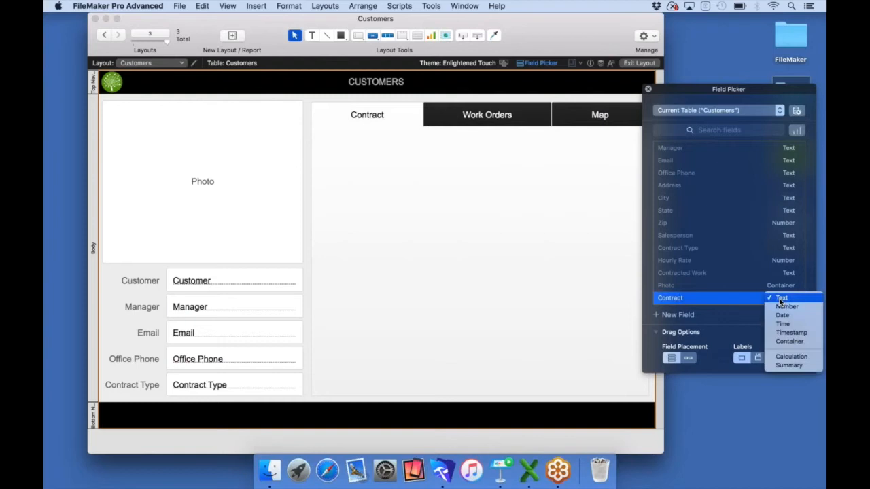
click(785, 342)
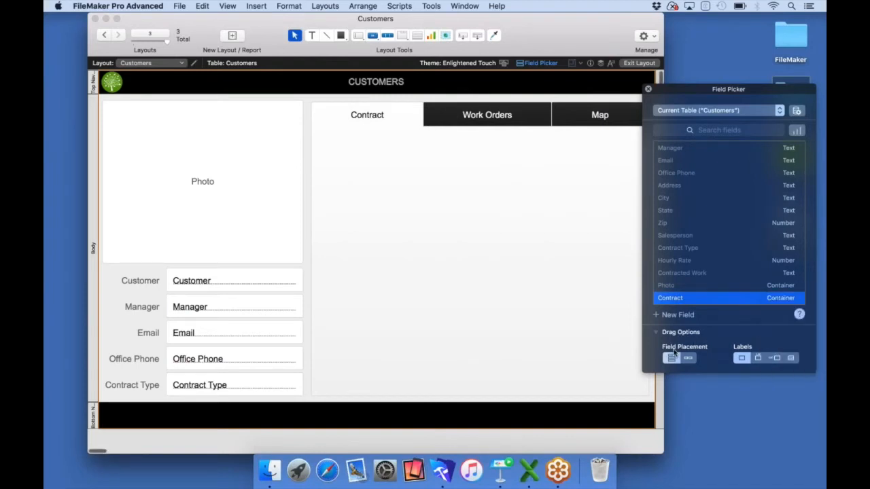
drag(666, 298, 339, 146)
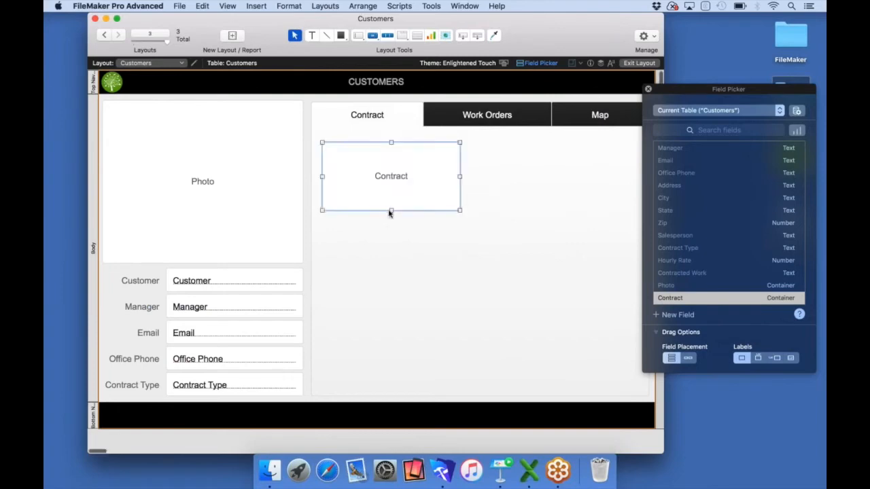
drag(390, 210, 399, 390)
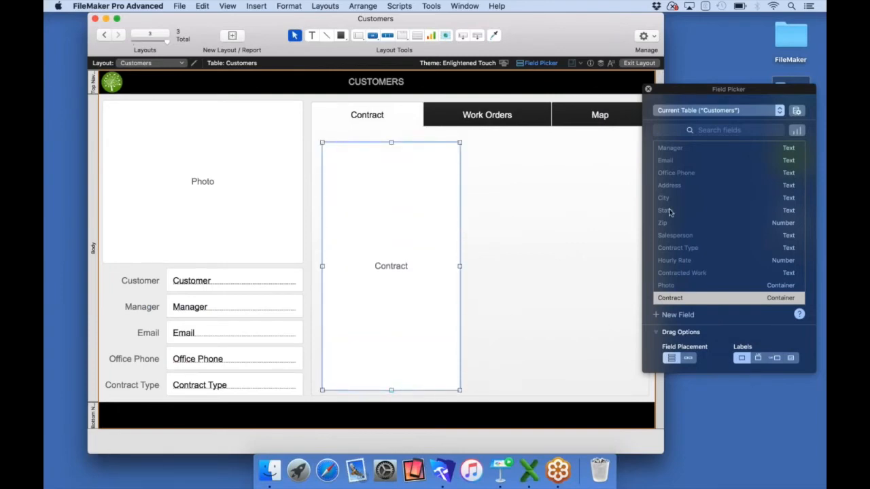
Add Contracted Work with a label above, beside Contract, widened to the panel edge and made taller
click(684, 274)
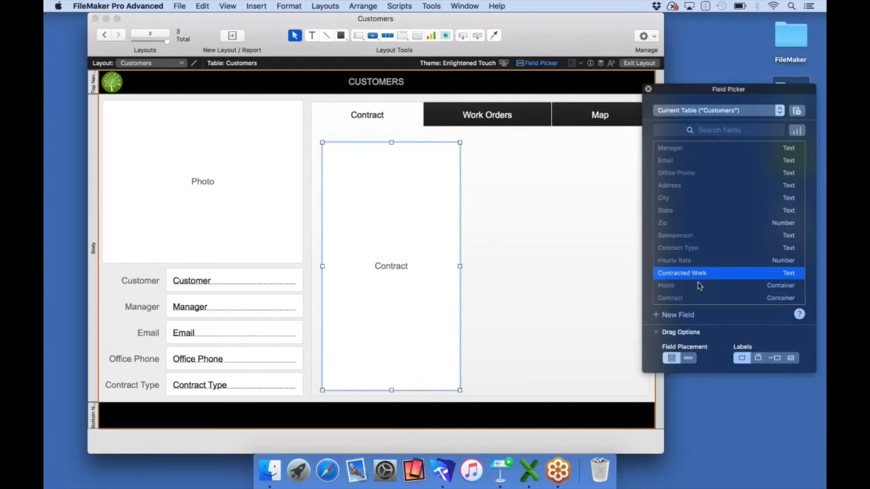
click(757, 358)
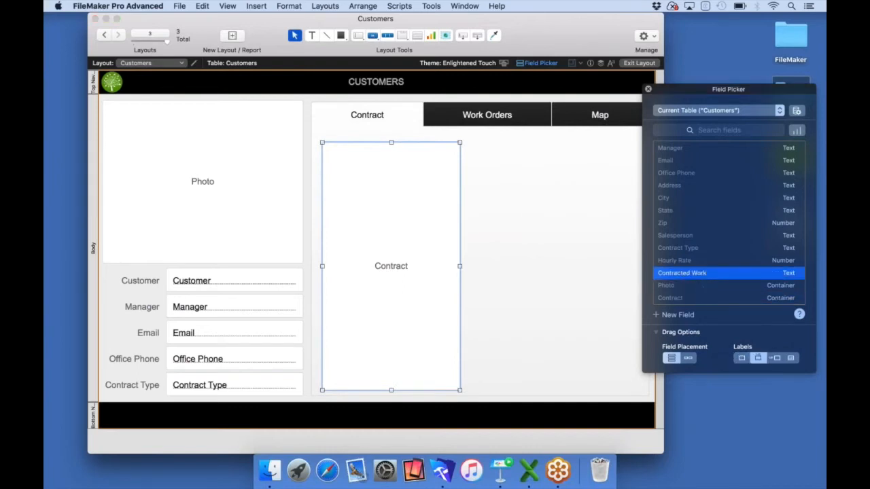
drag(687, 274, 485, 150)
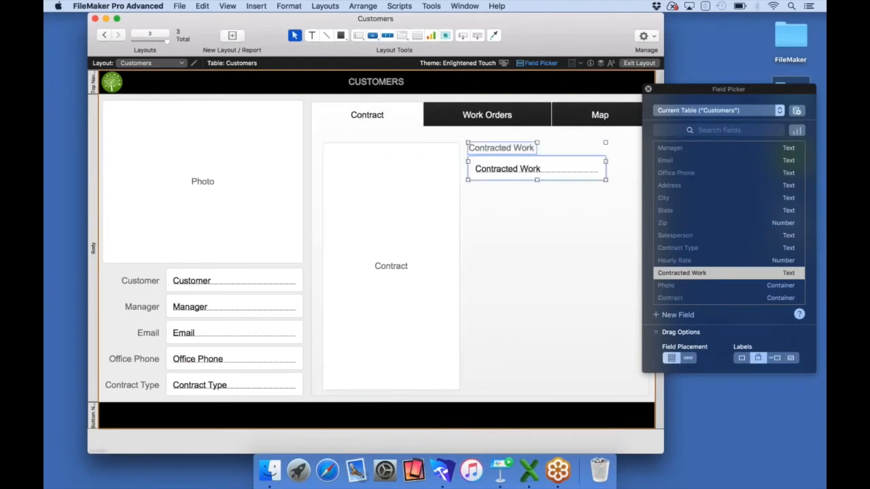
click(647, 89)
click(610, 156)
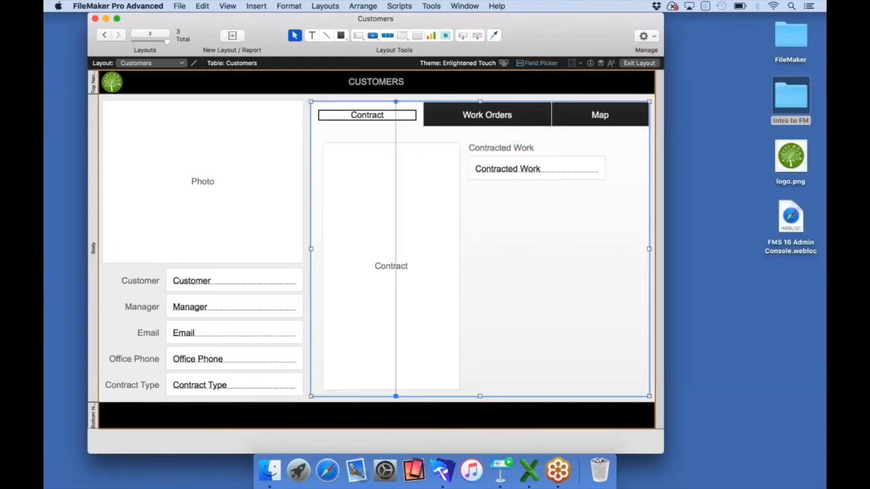
click(602, 166)
drag(606, 168, 643, 171)
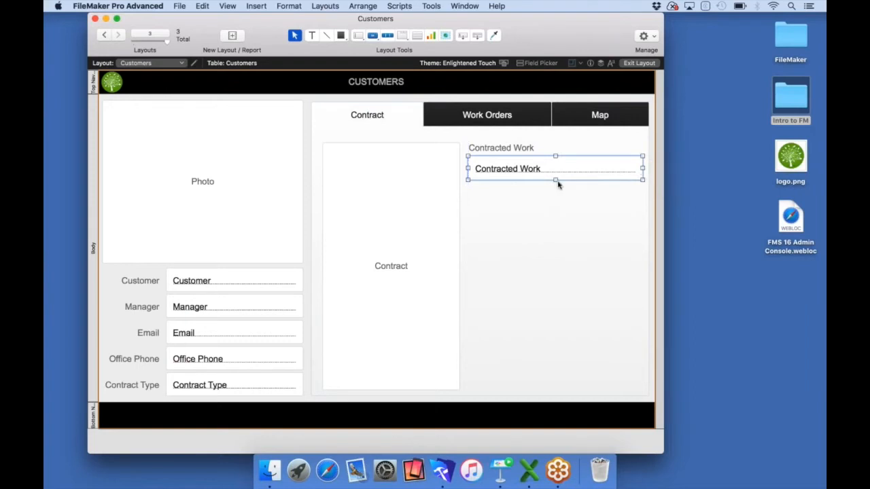
drag(557, 181, 556, 282)
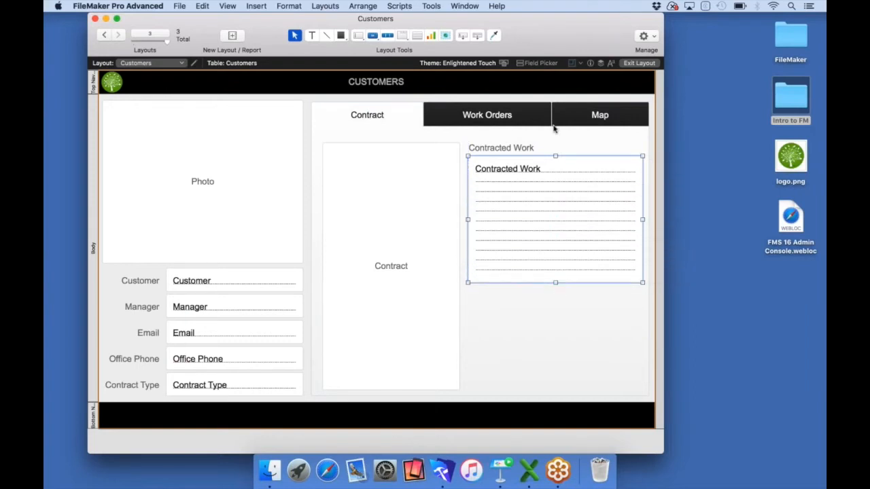
click(541, 63)
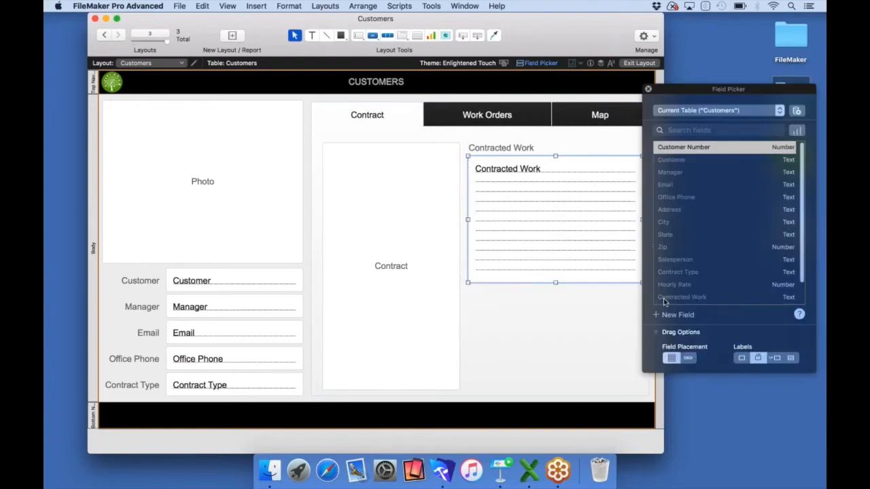
Create a Container field named Signature and place it under Contracted Work
click(673, 314)
text(S)
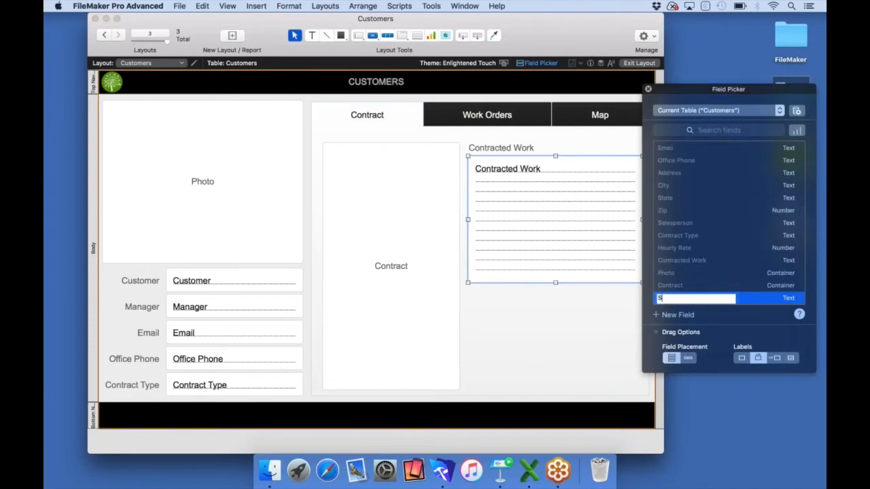
text(ignature)
click(770, 301)
click(782, 342)
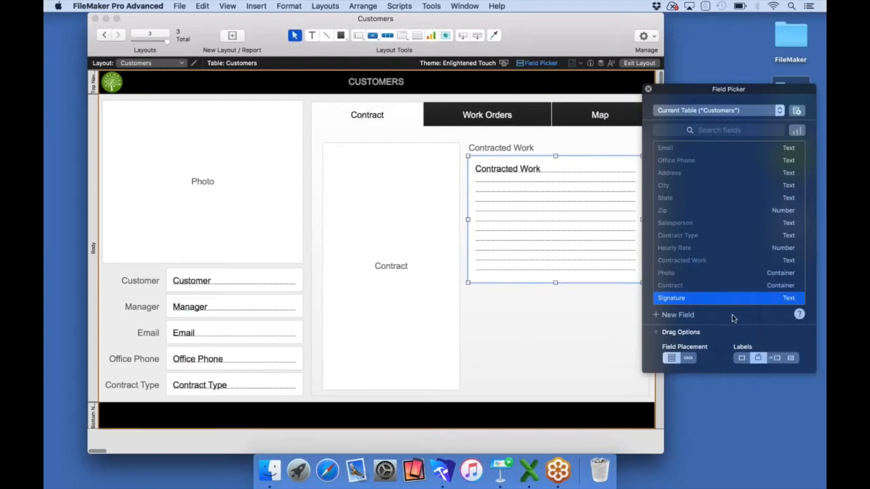
drag(672, 299, 682, 376)
mouse_move(560, 321)
mouse_down()
mouse_move(492, 322)
mouse_move(486, 315)
mouse_up()
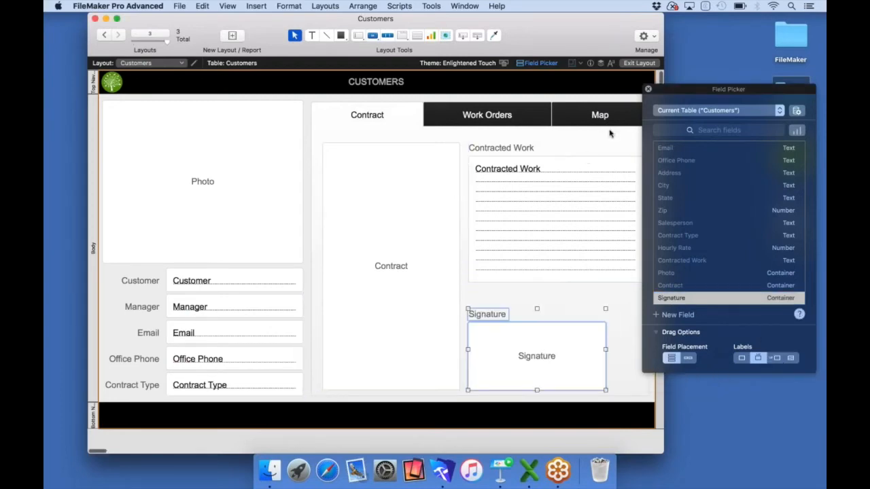
Widen Signature to match Contracted Work and lengthen Contracted Work slightly
click(648, 89)
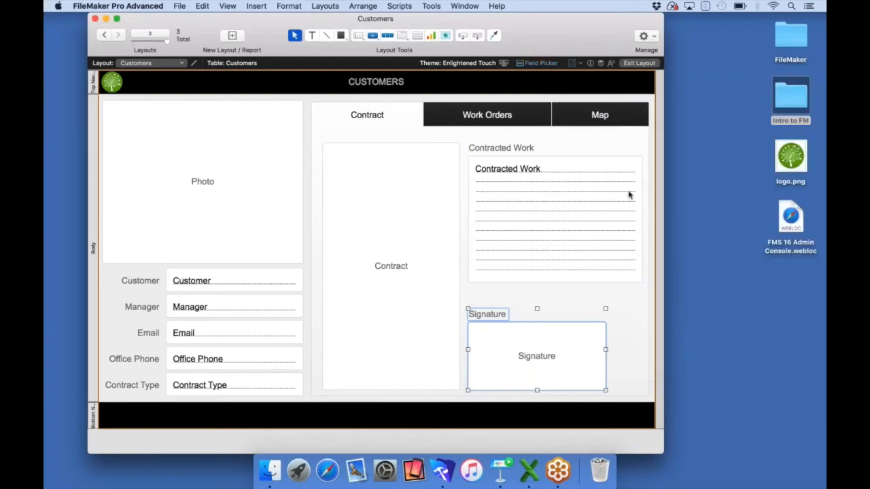
click(610, 346)
click(602, 358)
drag(605, 357, 643, 356)
click(563, 282)
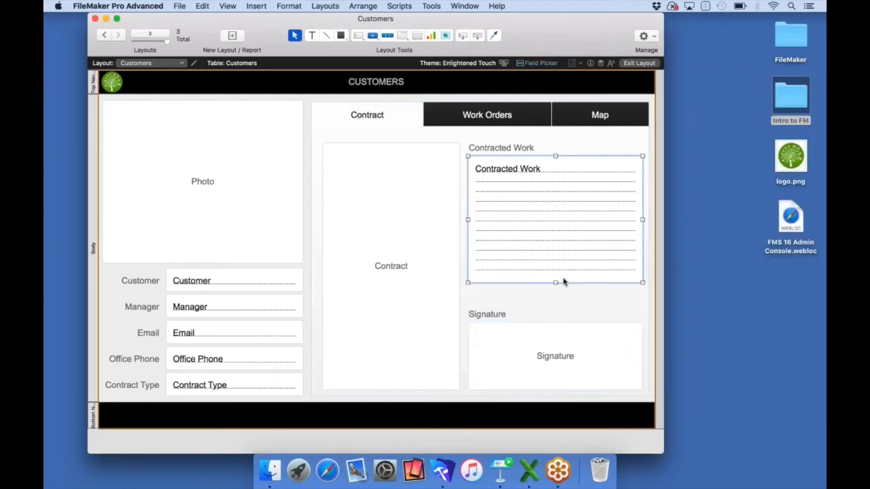
drag(563, 282, 554, 301)
click(367, 115)
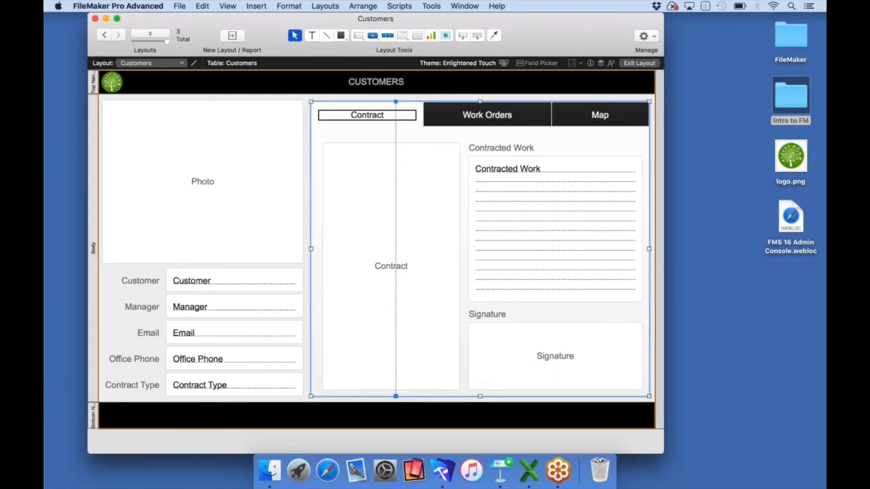
Draw a web viewer across the Map tab's panel
click(495, 121)
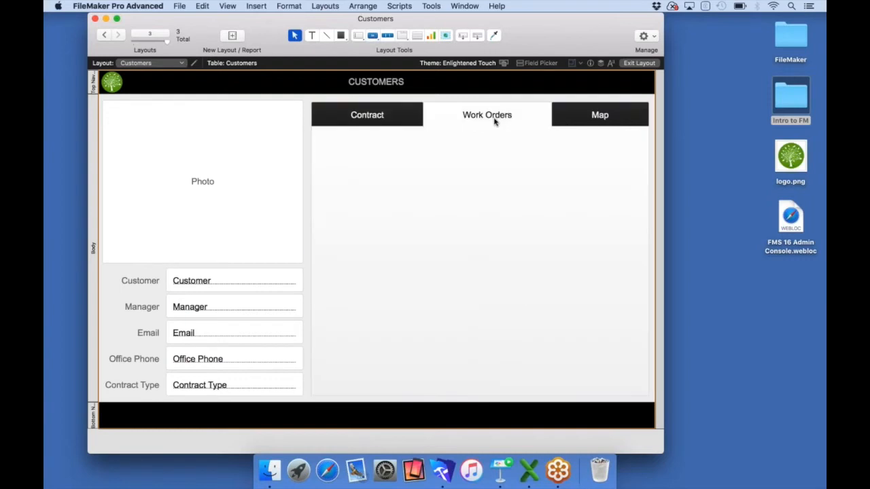
click(582, 121)
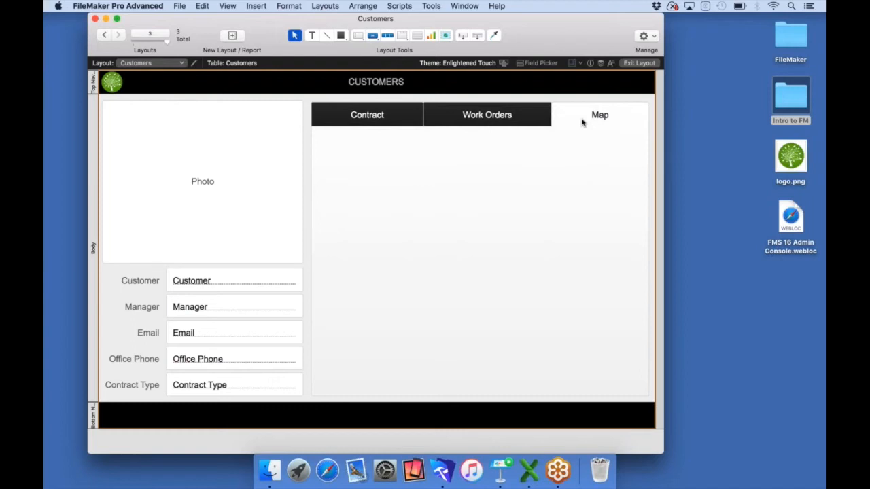
click(446, 36)
drag(319, 216, 643, 389)
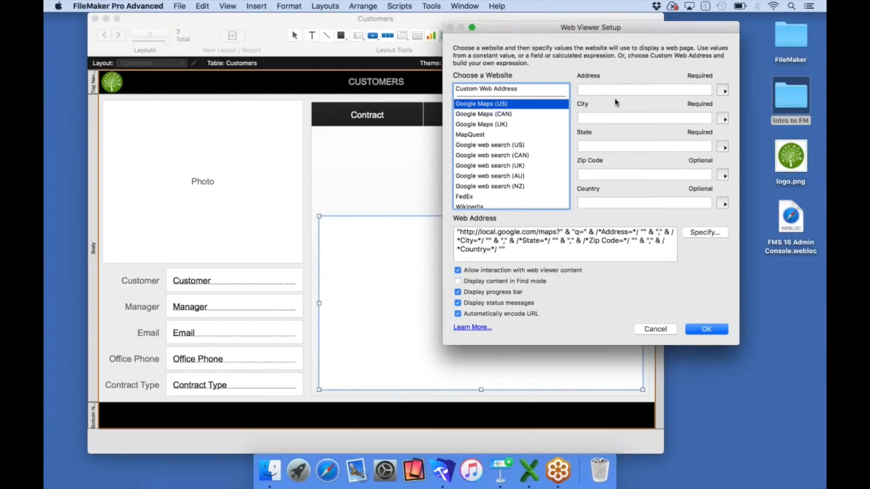
Set the Google Maps address and city from Customers::Address and Customers::City
click(722, 92)
click(736, 103)
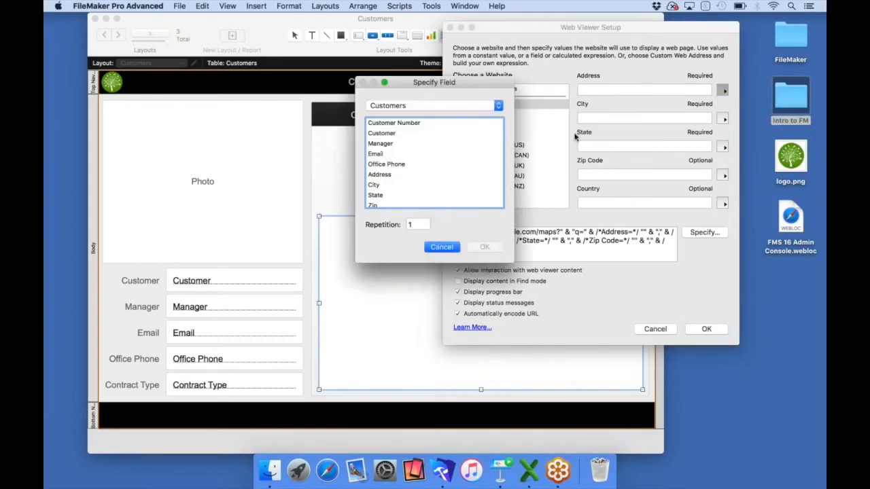
double_click(387, 176)
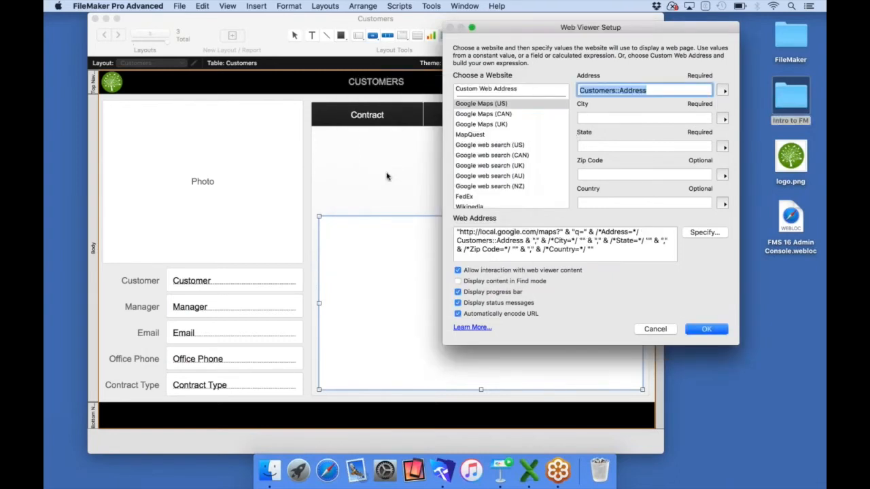
click(723, 119)
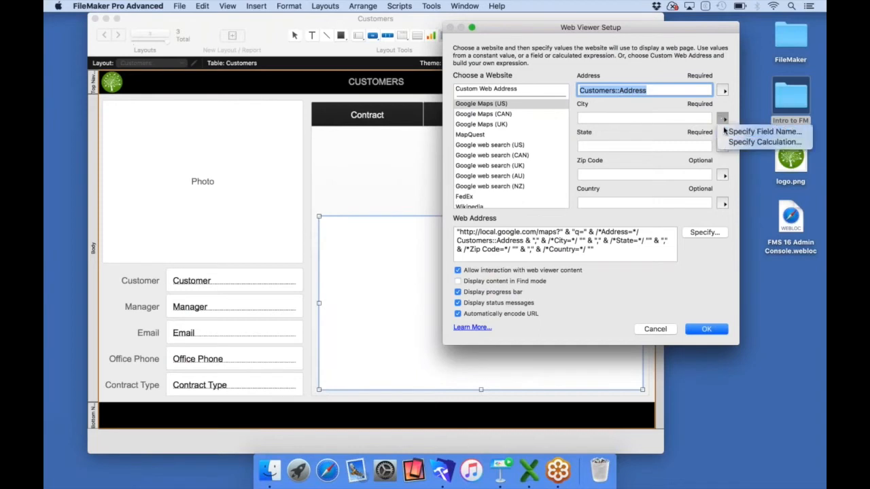
click(727, 129)
double_click(392, 186)
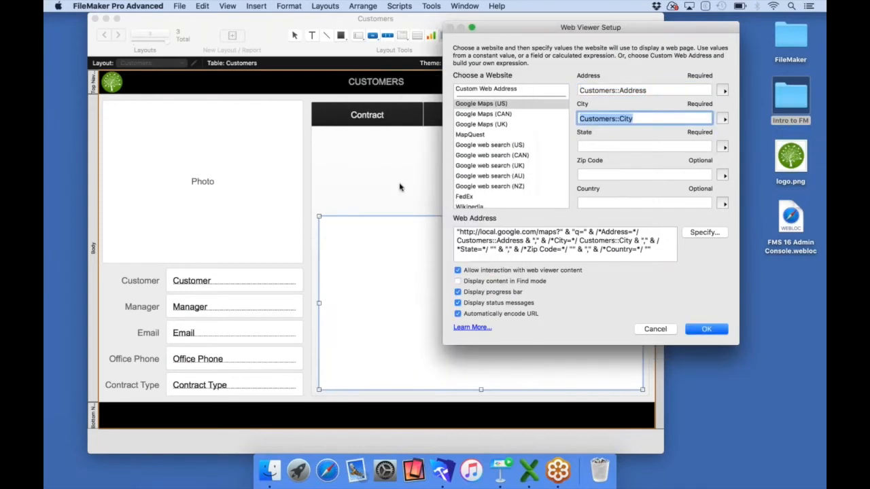
Fill State and Zip Code from Customers::State and Customers::Zip and confirm the web viewer setup
click(724, 147)
click(733, 159)
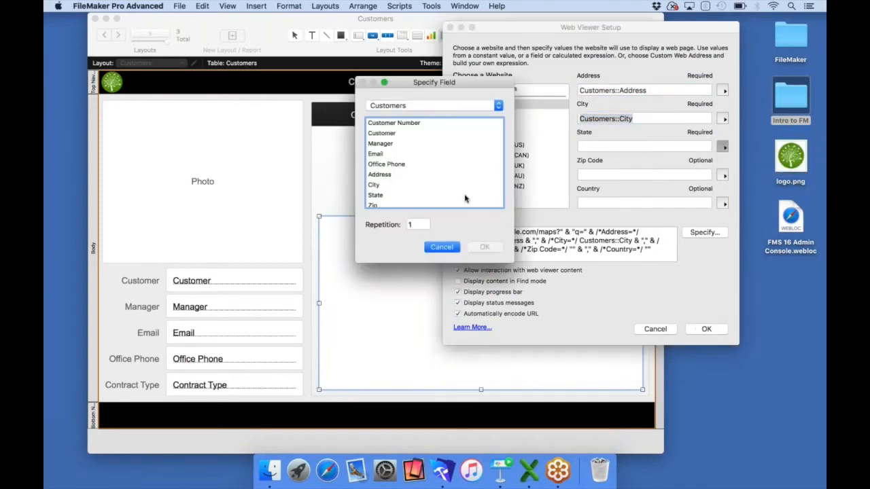
double_click(376, 195)
click(724, 176)
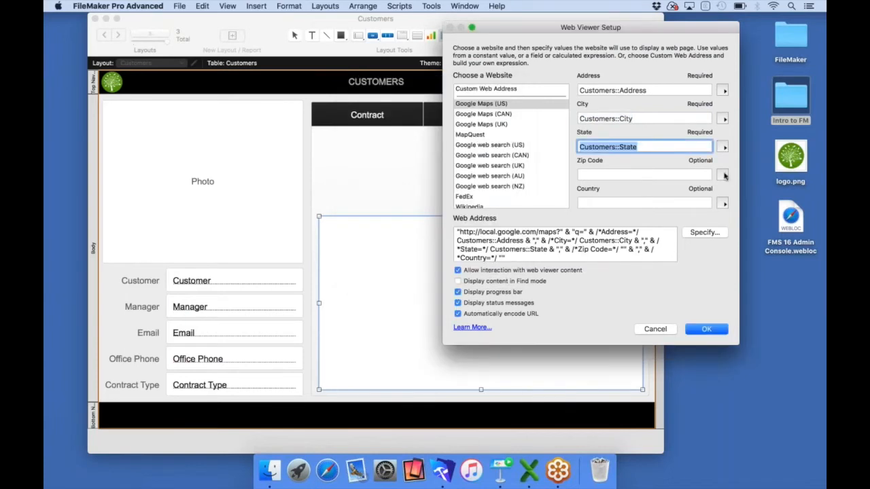
click(737, 187)
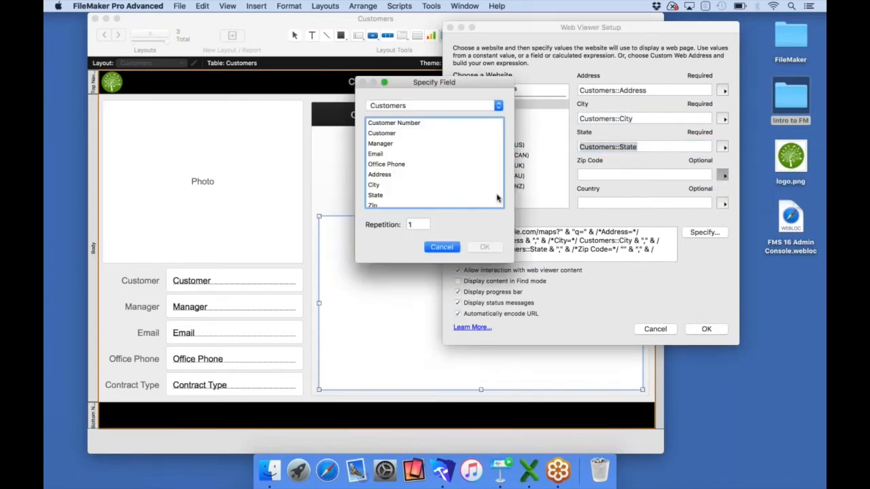
double_click(373, 205)
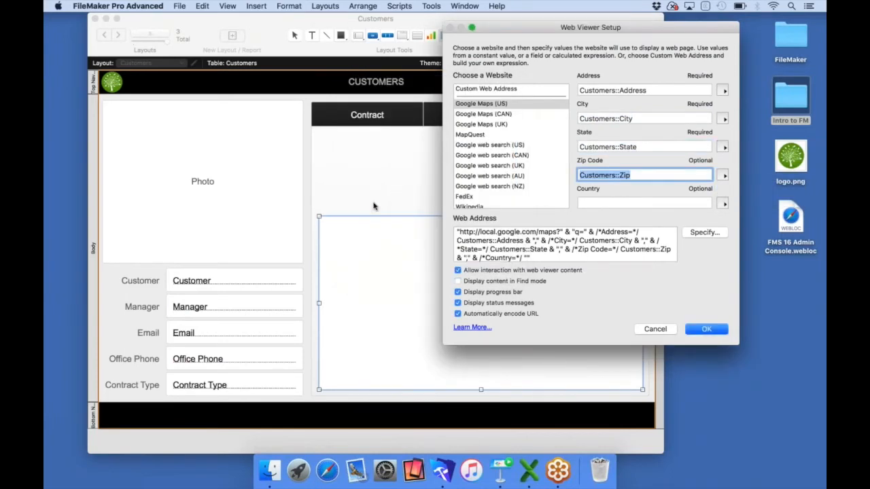
click(709, 326)
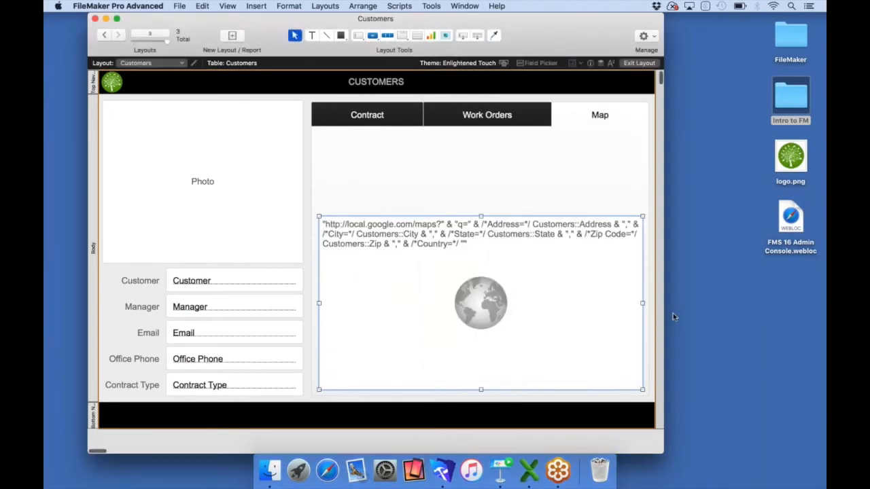
Place the Address field at the top of the Map tab, stretched across its width
click(541, 63)
drag(670, 211, 339, 139)
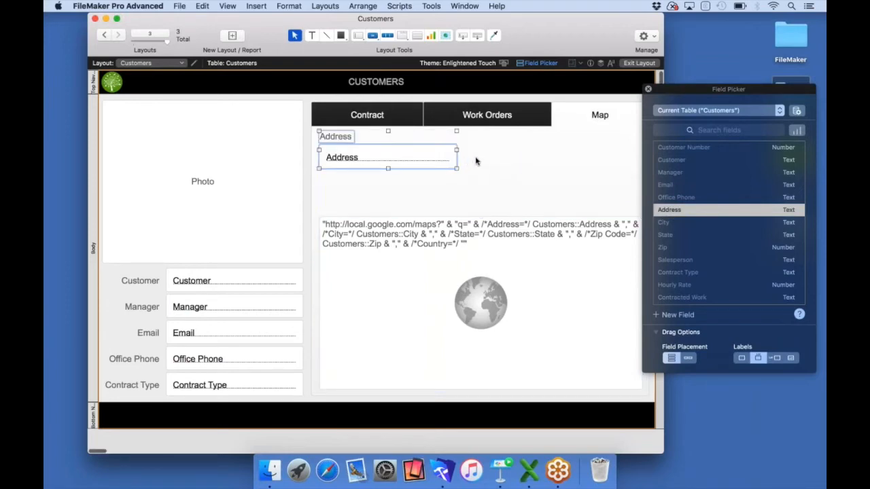
drag(455, 157, 633, 157)
drag(678, 89, 698, 90)
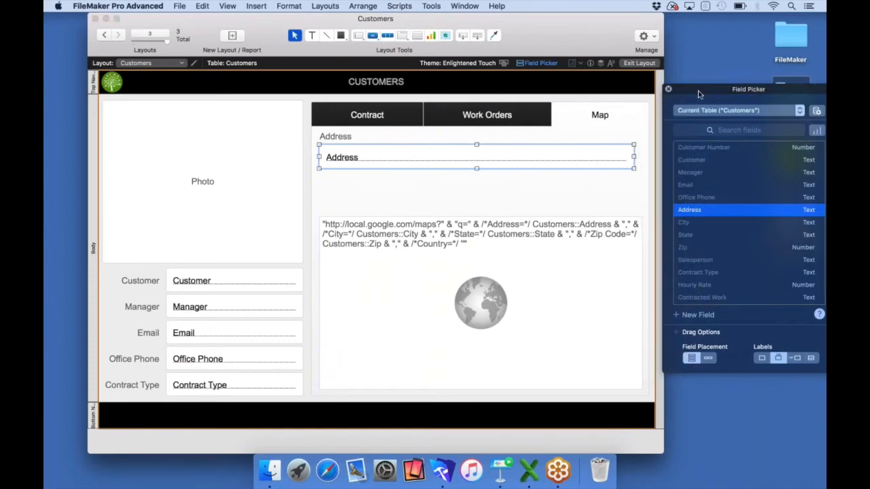
drag(634, 157, 642, 157)
Place City, State and Zip side by side below Address and close the Field Picker
drag(683, 225, 682, 248)
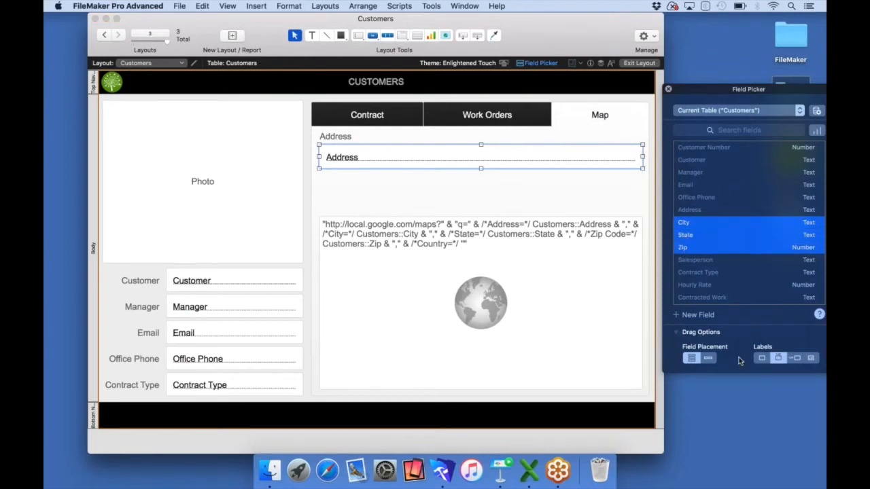
click(708, 358)
drag(687, 239, 340, 200)
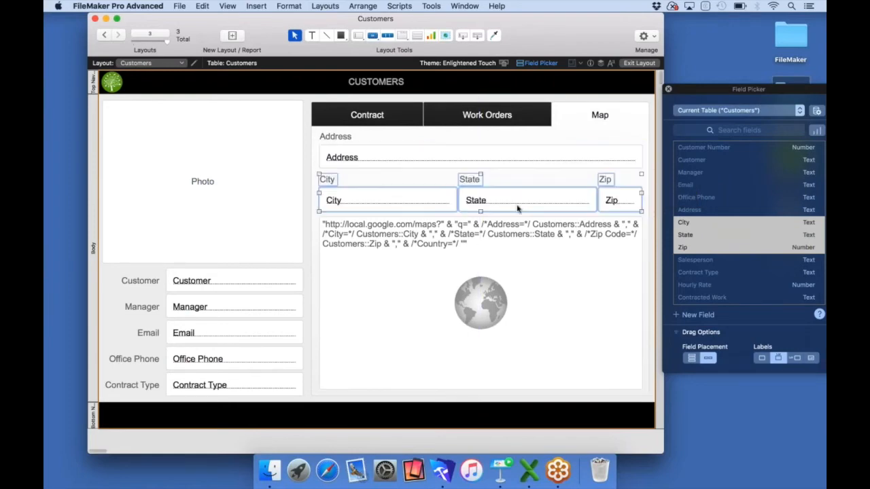
click(587, 135)
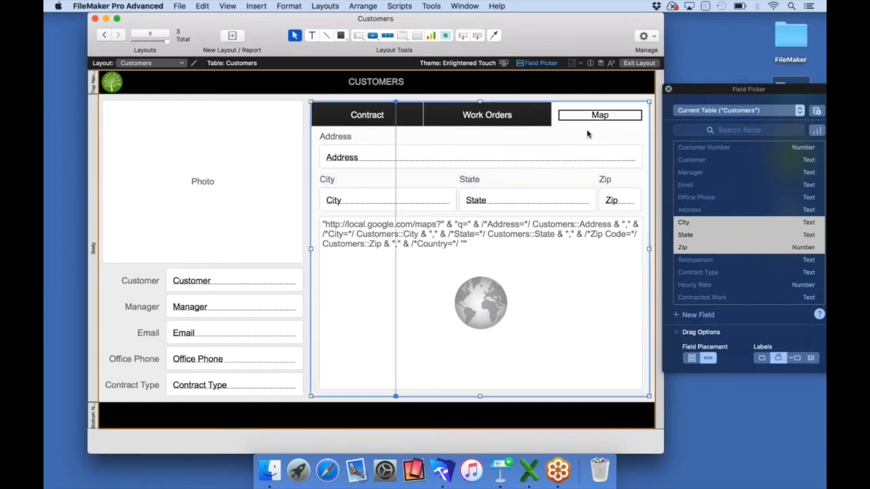
click(668, 89)
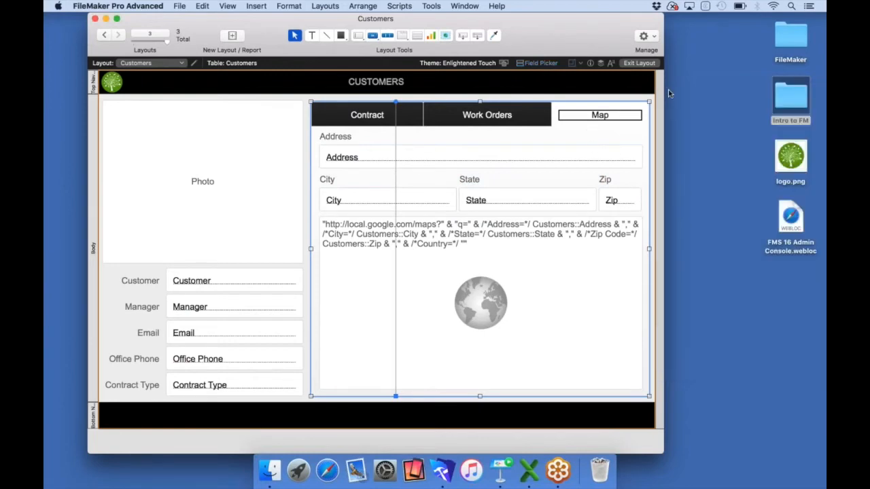
Show the Contract tab in Browse mode, shrink the window, and open the Intro to FM folder
click(410, 113)
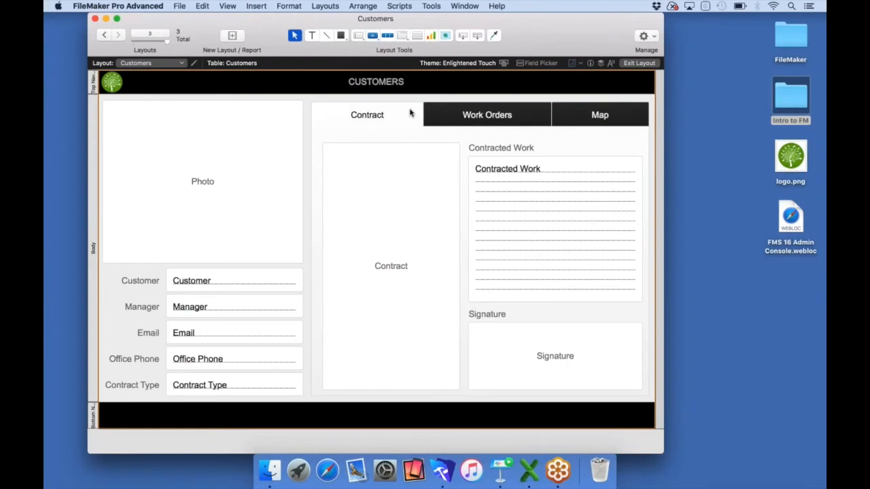
click(635, 62)
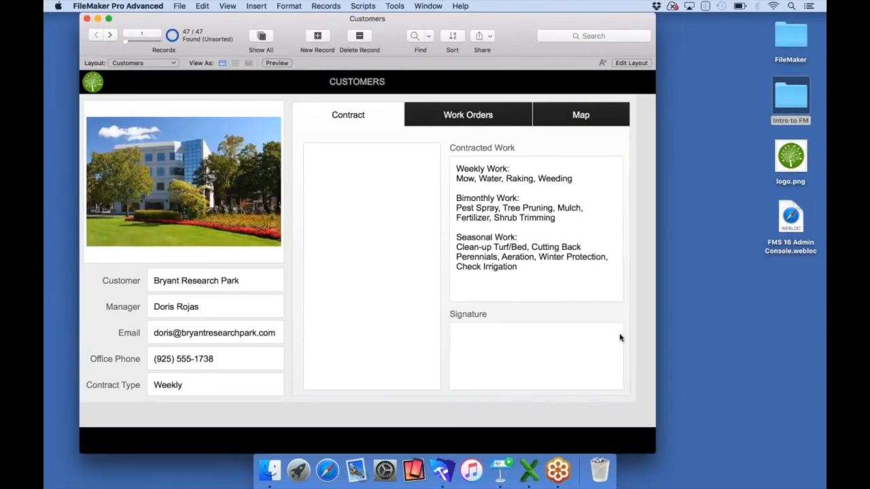
drag(654, 453, 634, 429)
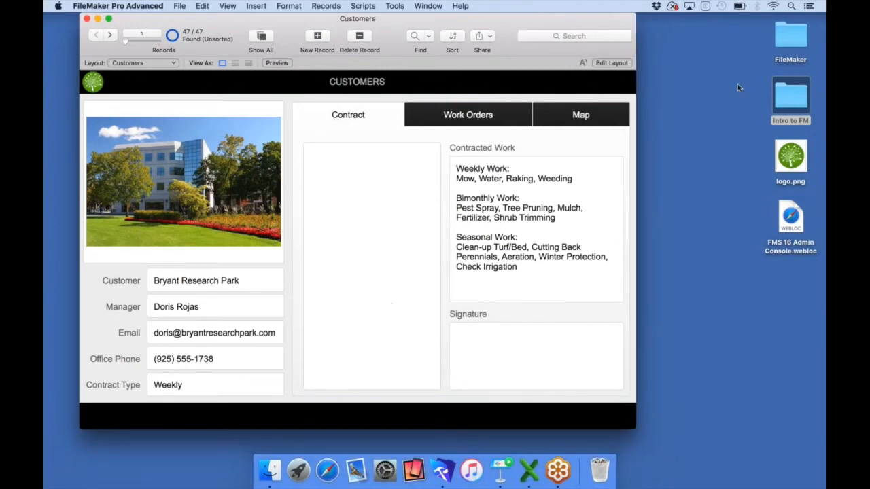
double_click(787, 95)
Fill the Contract field with Bryant Contract.pdf from Demo Files > Contracts, then close Finder
click(413, 62)
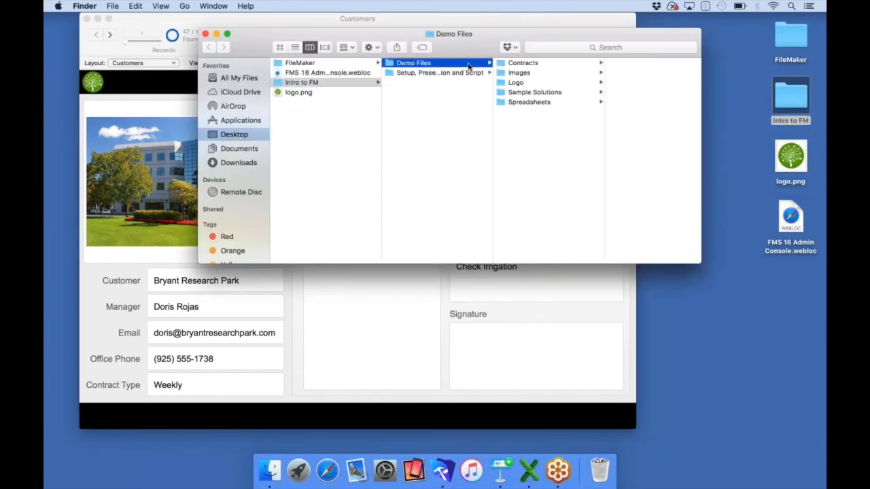
click(523, 63)
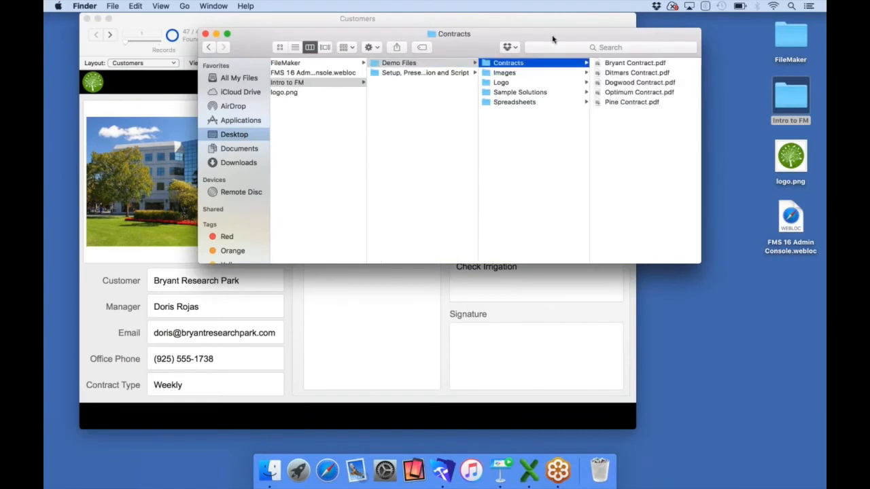
drag(552, 38, 640, 76)
click(723, 100)
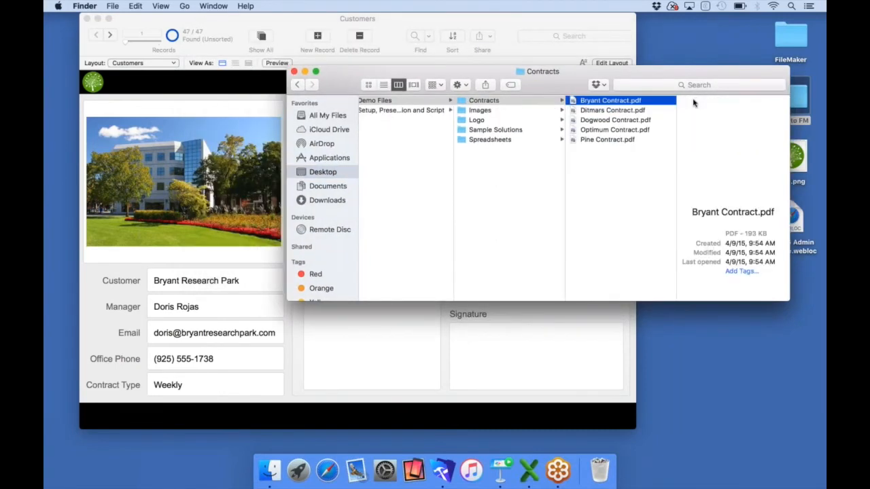
drag(615, 102, 374, 337)
click(294, 71)
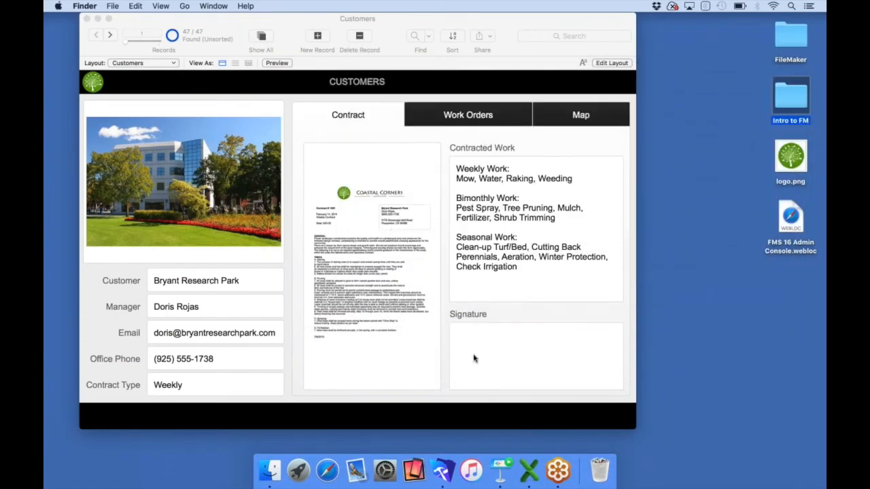
Show the Map tab and check the Google map on customer records 2 and 3
click(562, 113)
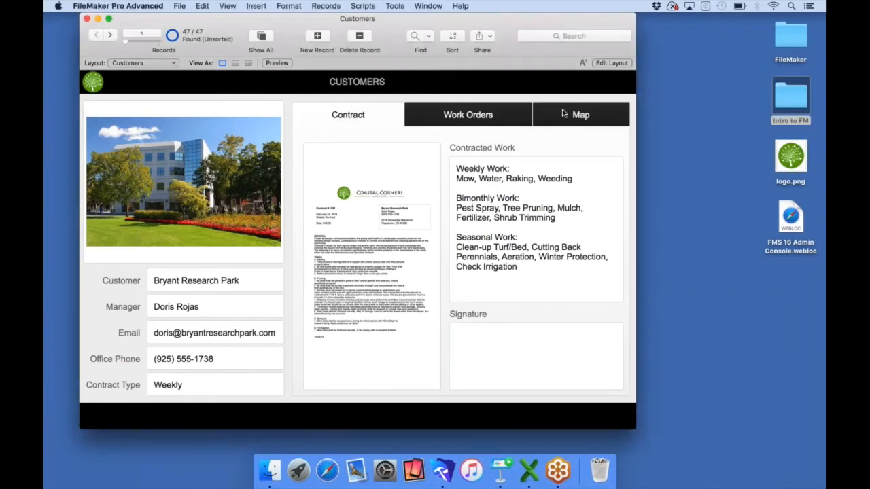
click(562, 113)
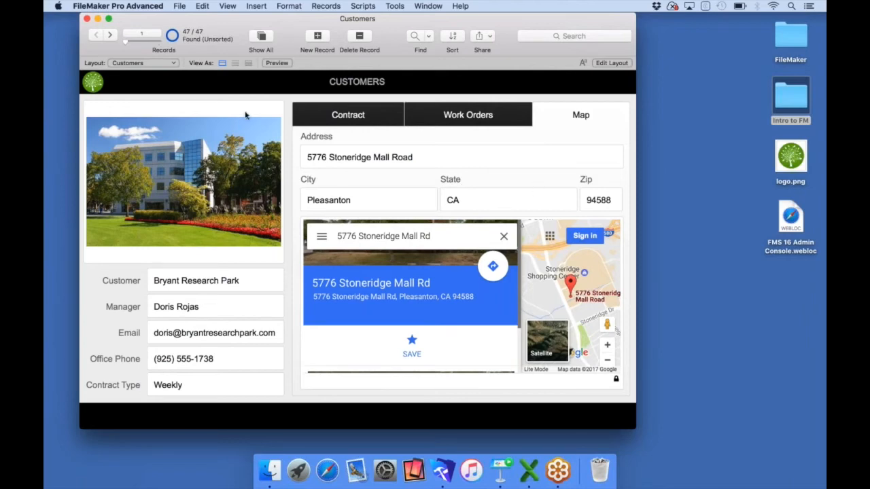
click(111, 34)
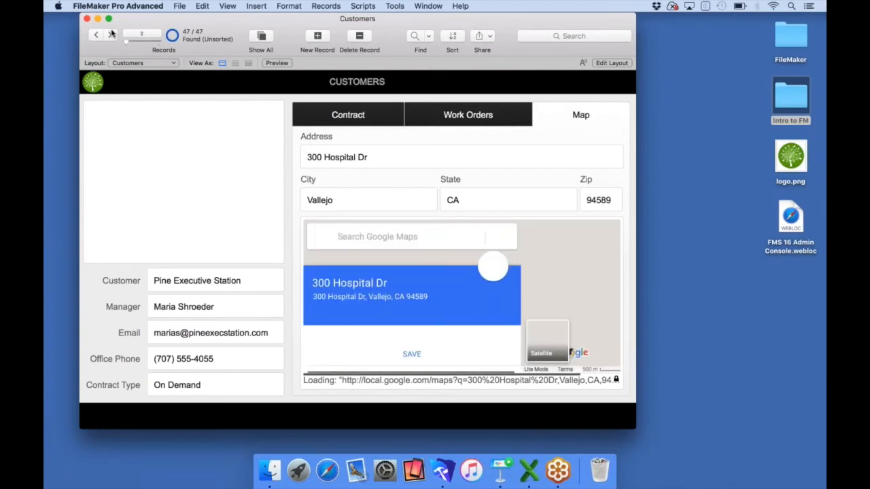
click(112, 34)
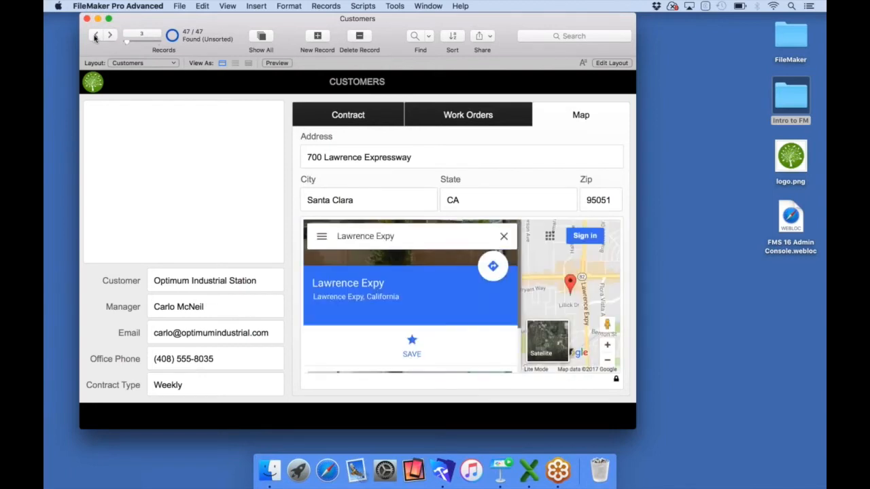
Return to customer record 1, then bring up the Keynote slide Our App Goals
click(96, 37)
click(95, 37)
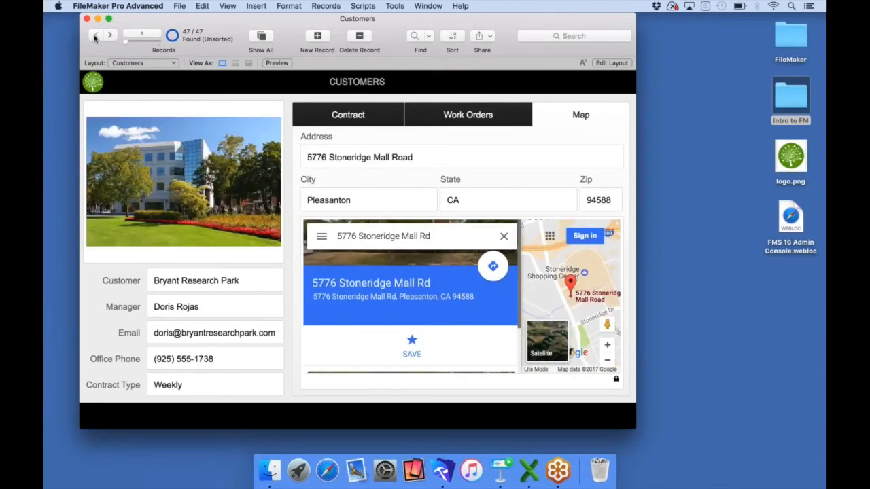
click(500, 470)
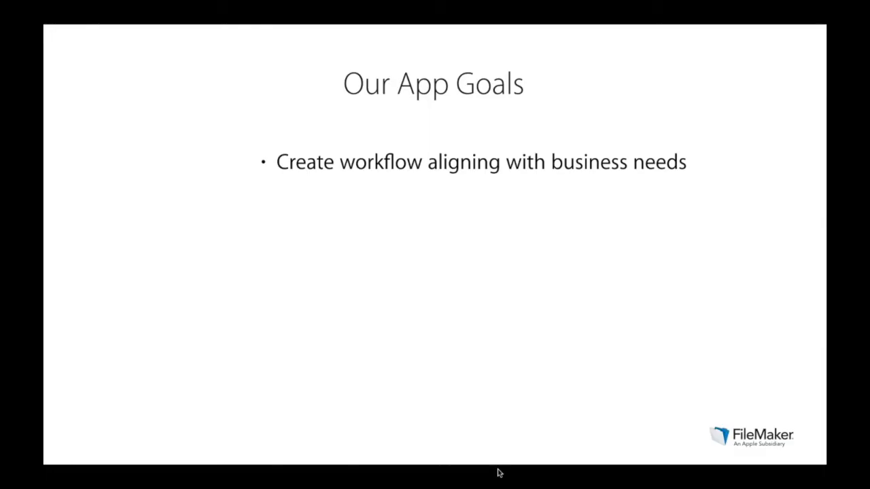
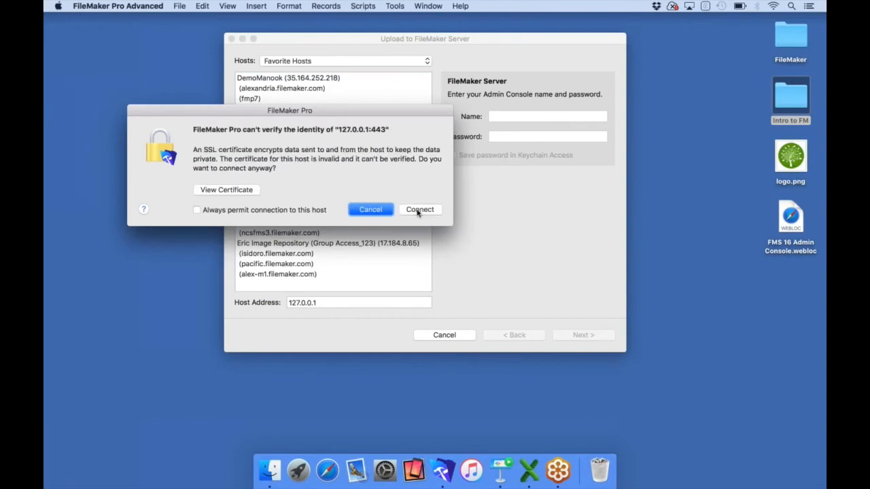
Connect to the local FileMaker Server and sign in with the admin console name and password
click(420, 210)
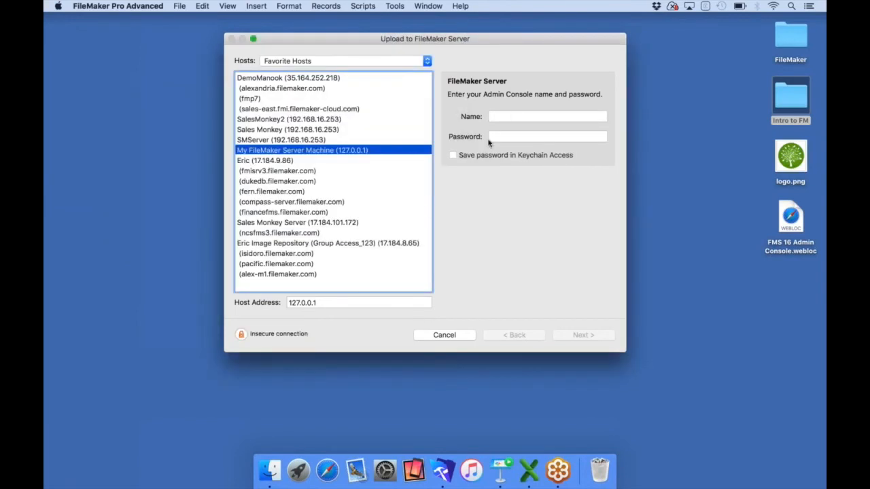
text(filema)
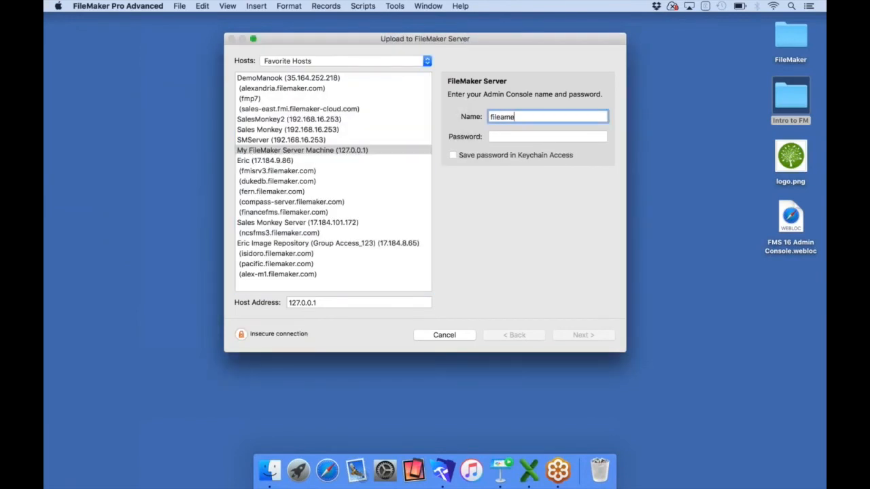
key(BackSpace)
key(BackSpace)
key(BackSpace)
key(BackSpace)
text(lemaker)
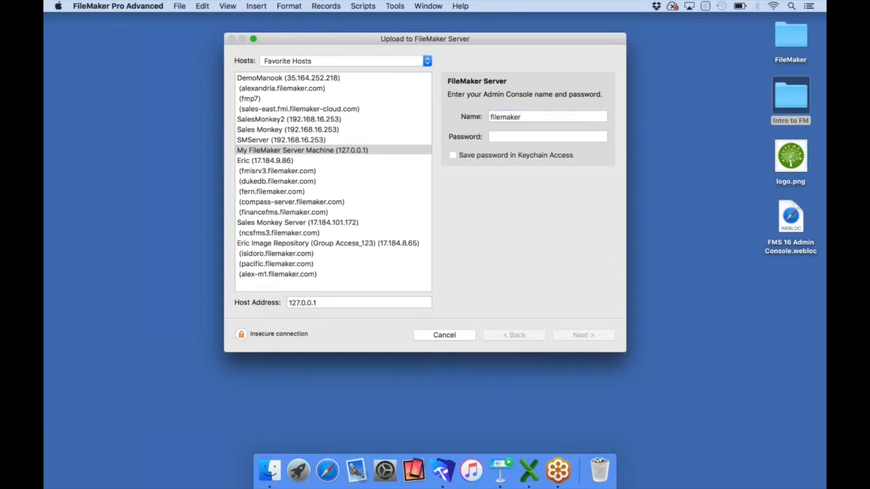
key(Tab)
text(filemaker)
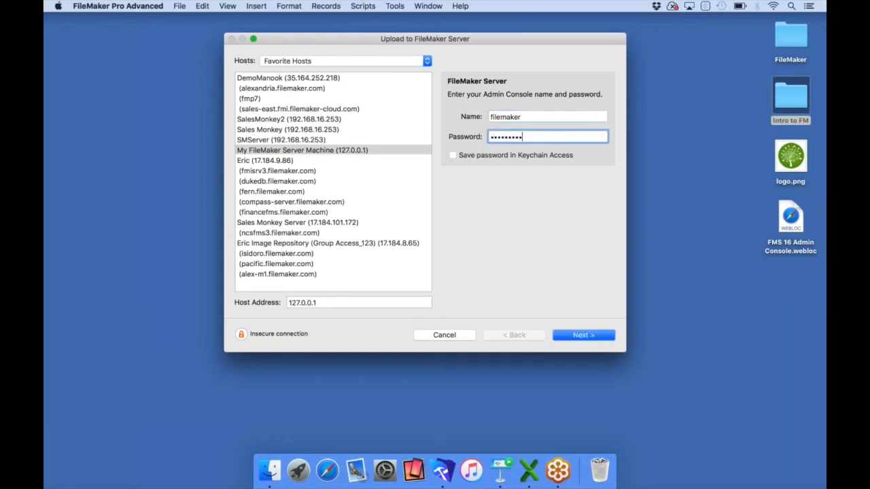
click(584, 336)
Upload Customers.fmp12 to the server, accepting the certificate, and open the hosted file
click(430, 211)
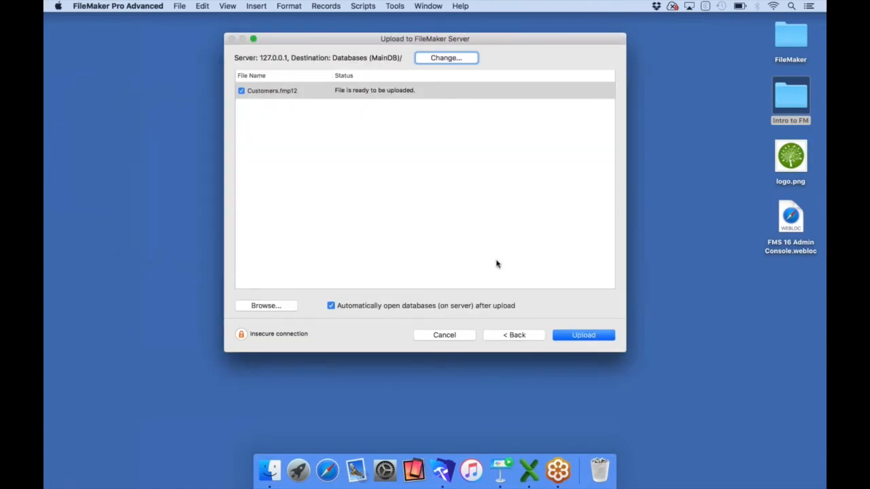
click(580, 335)
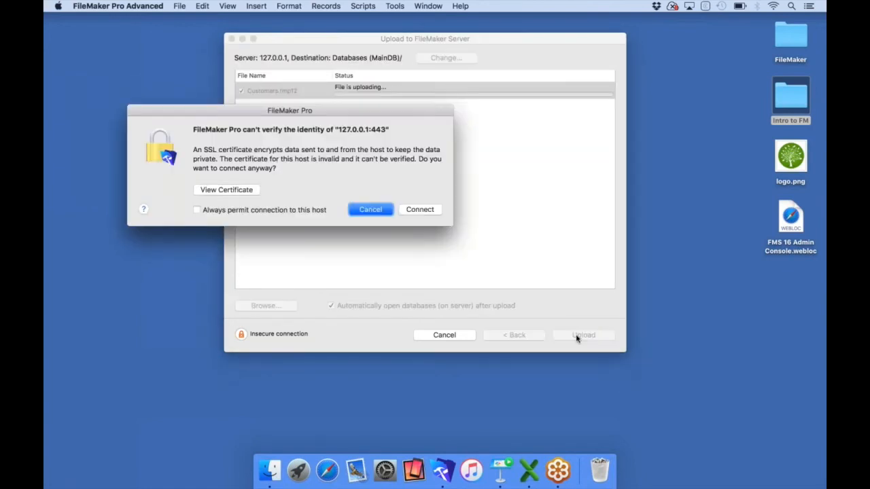
click(416, 209)
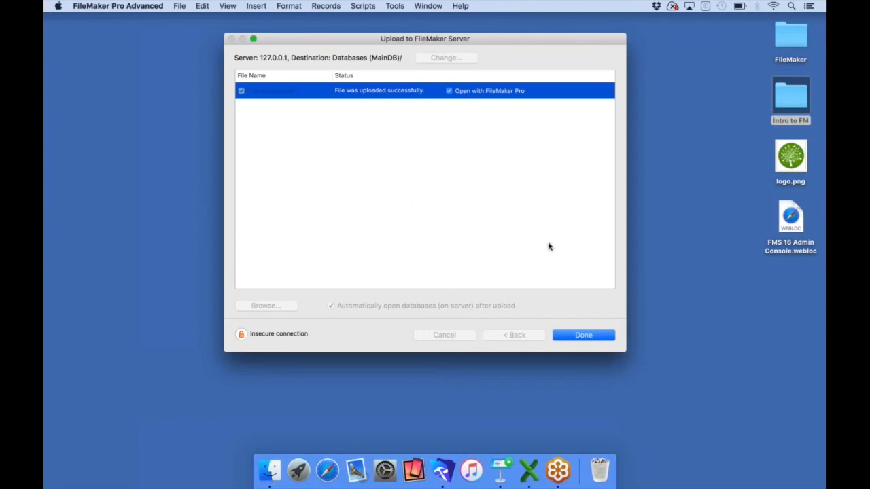
click(583, 335)
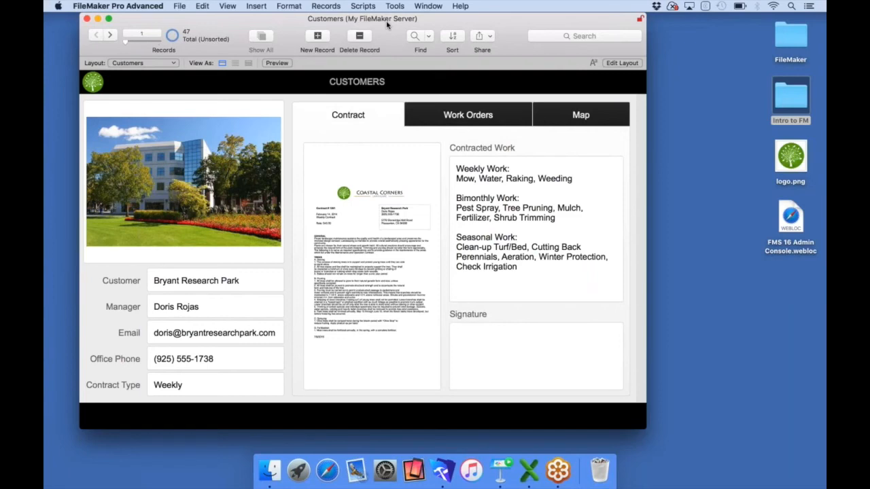
Minimize the Customers window and bring the Reflector 2 iPad mirror forward
click(98, 19)
click(400, 470)
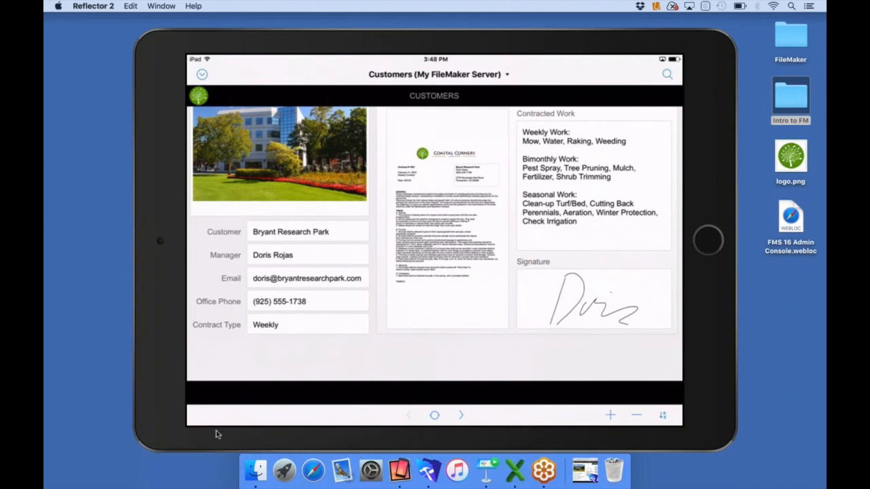
Shrink the iPad mirror and move it right, then restore and resize the Customers window beside it
drag(140, 443, 366, 270)
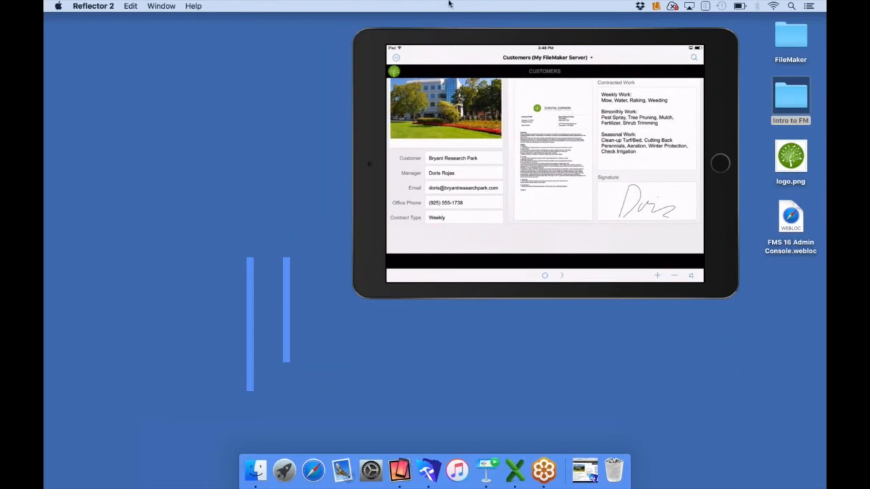
drag(453, 39, 589, 11)
click(585, 470)
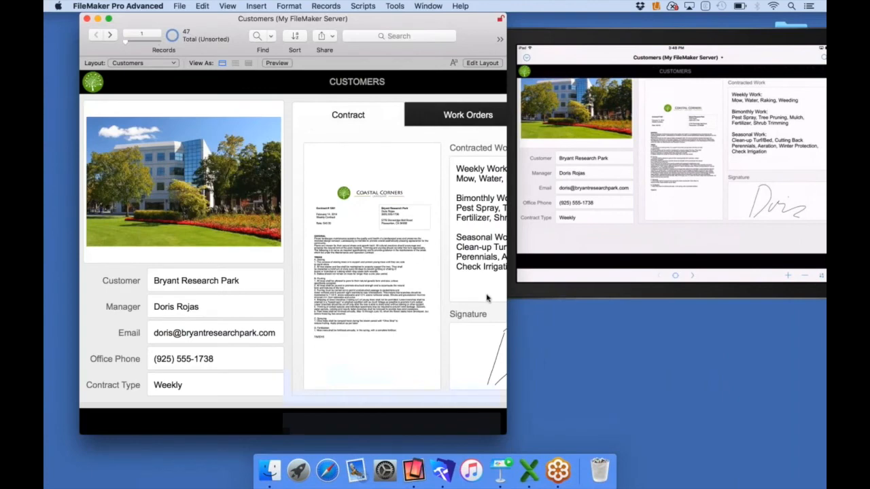
drag(506, 313, 633, 297)
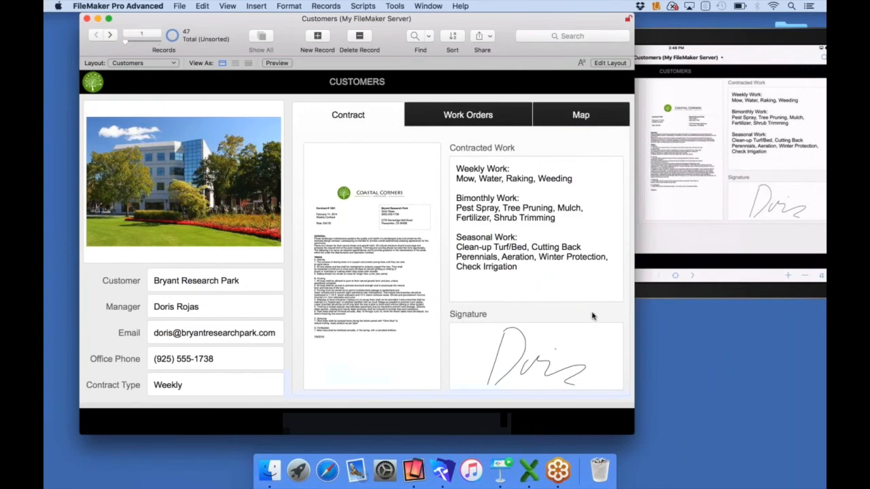
drag(613, 296, 475, 285)
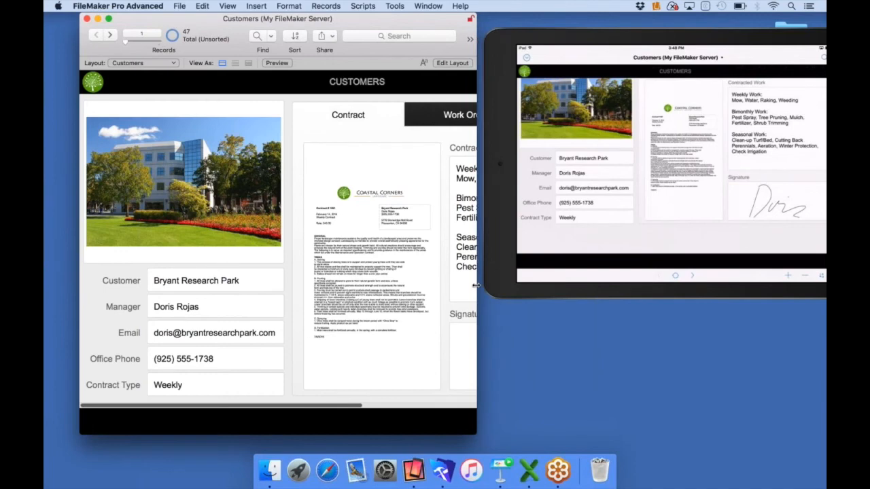
click(489, 209)
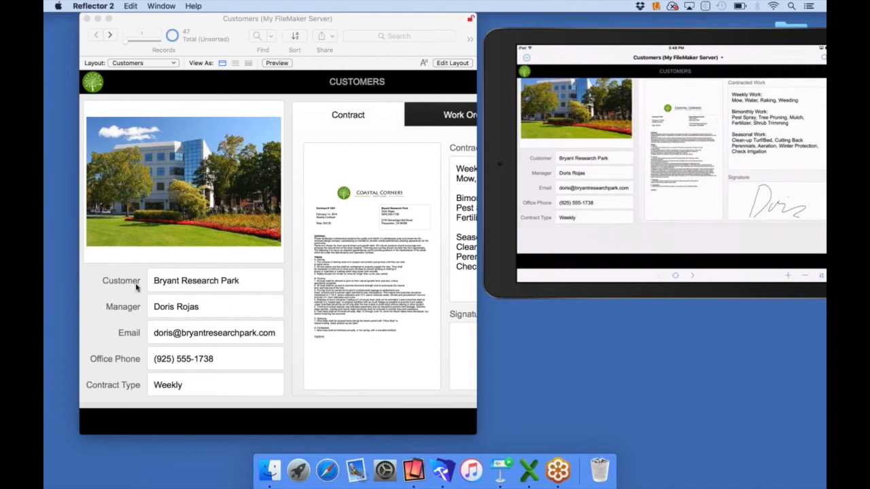
Try editing Office Phone on the desktop while the iPad edits the record, triggering the lock alert
click(132, 311)
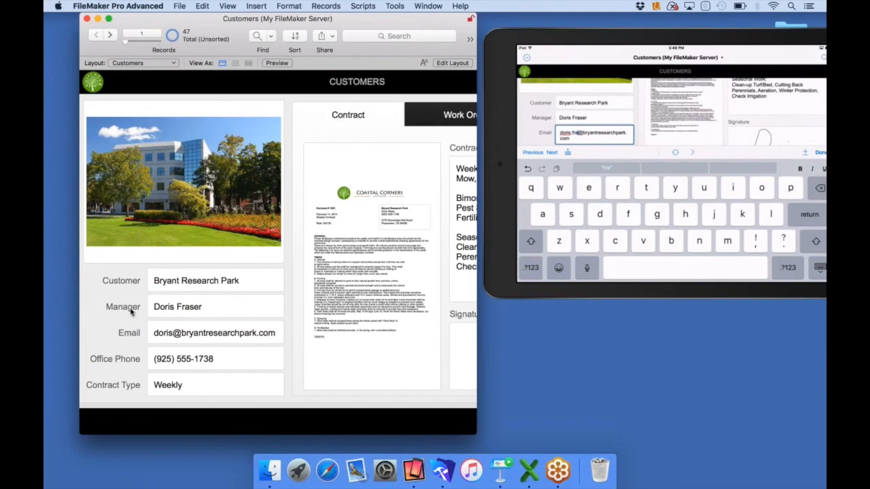
click(223, 361)
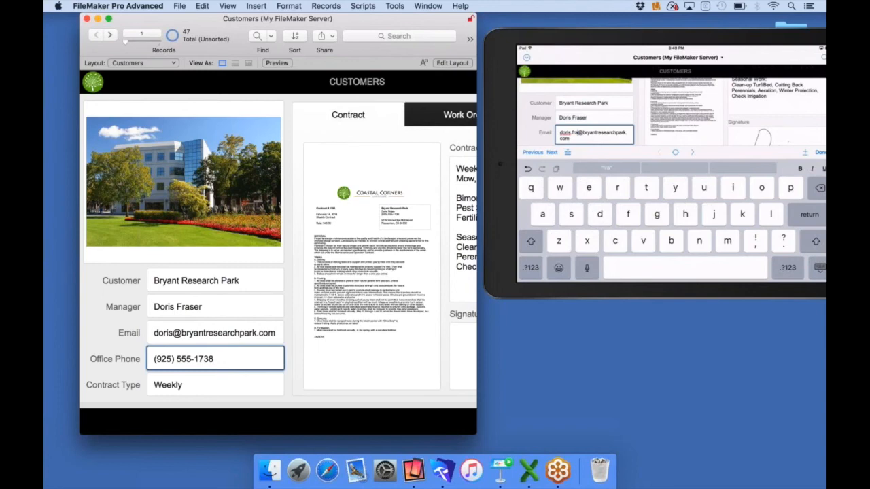
key(BackSpace)
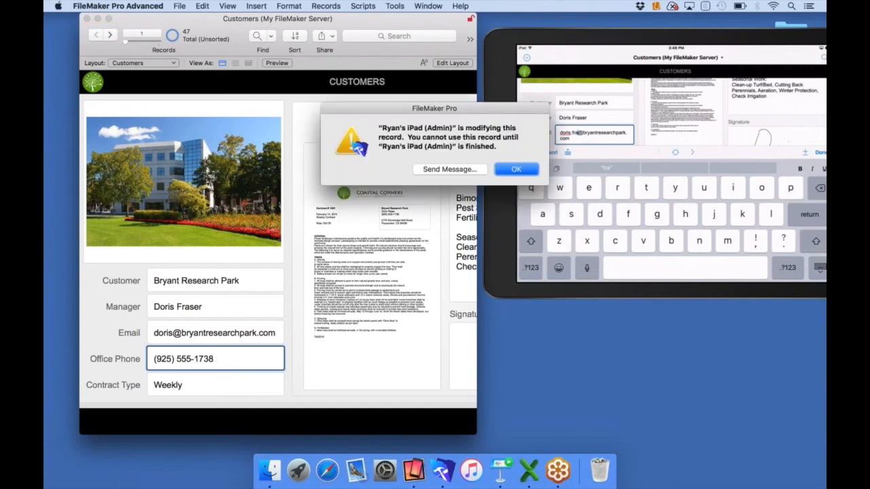
Dismiss the record-locked alert, leave Office Phone unchanged, and close Reflector 2 from the Dock
click(516, 170)
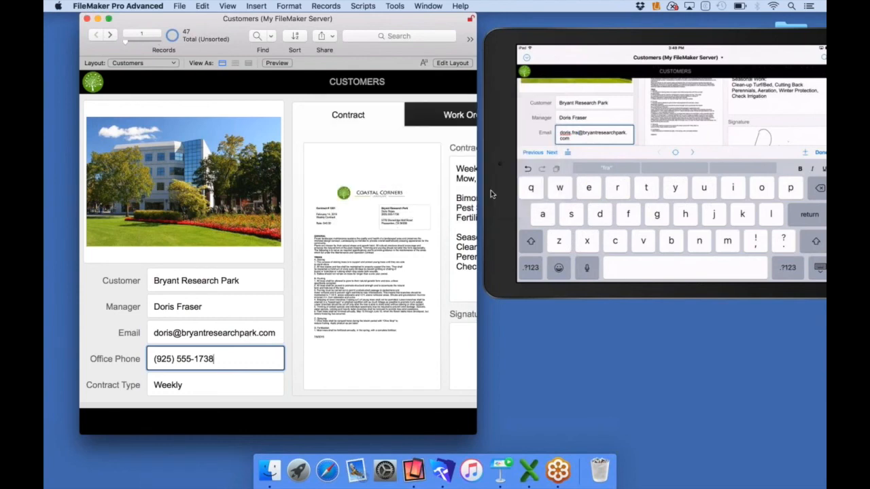
click(289, 333)
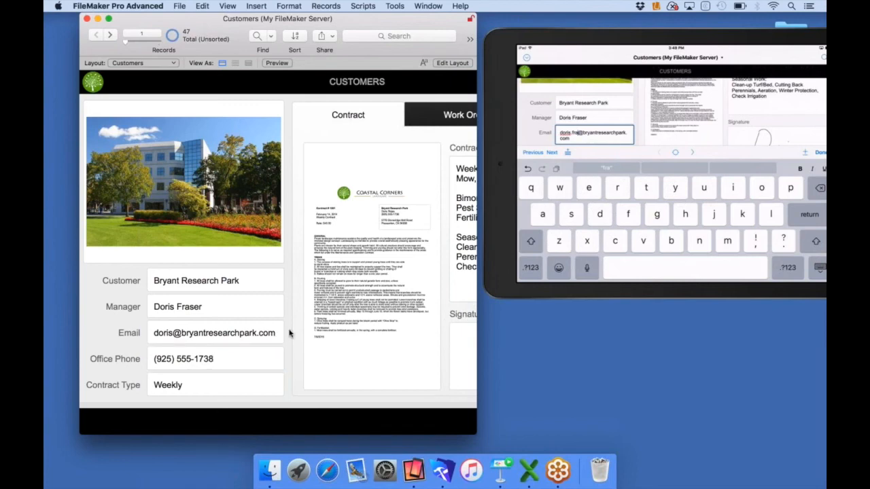
text(ser)
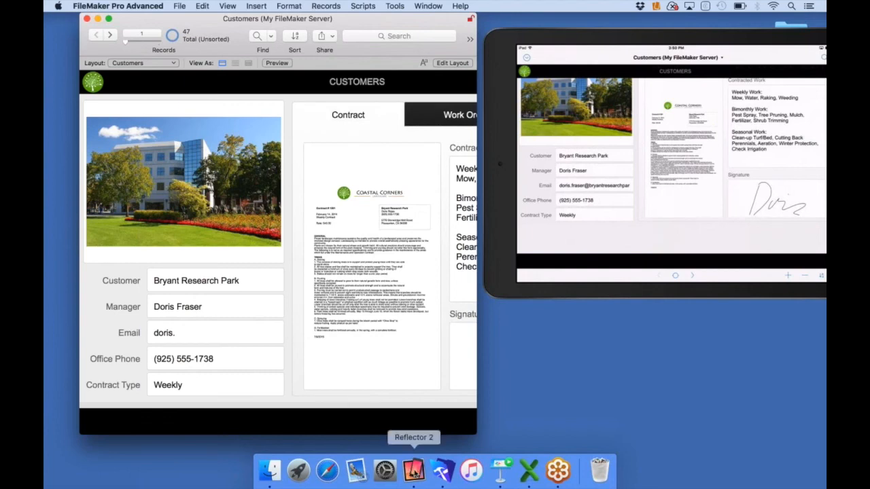
right_click(415, 470)
click(420, 430)
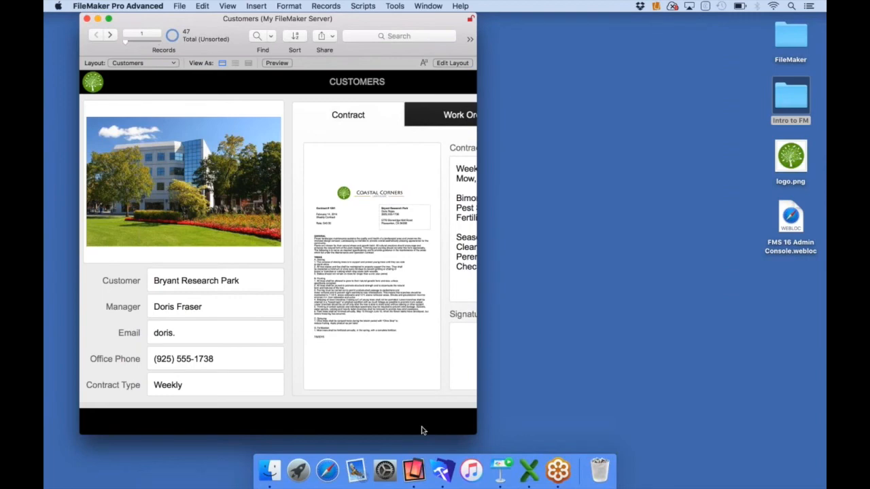
Tick [Full Access] for the fmwebdirect extended privilege in Manage Security and save, allowing the warning
click(179, 7)
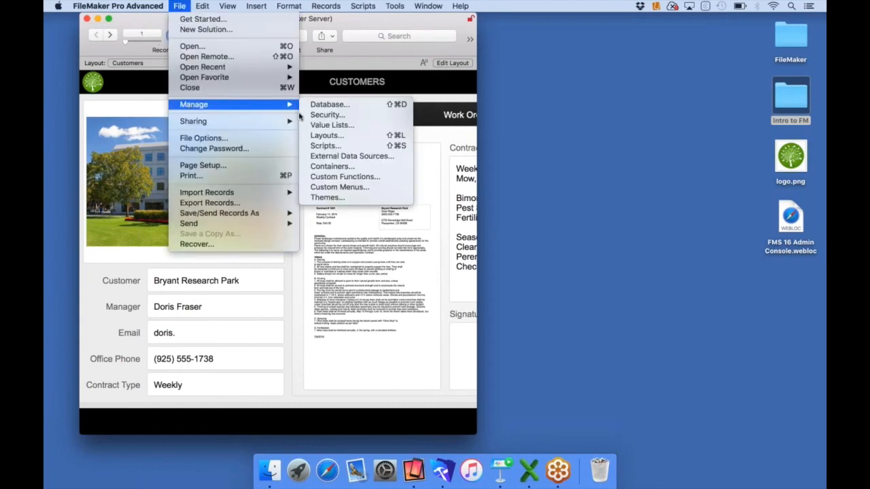
click(308, 115)
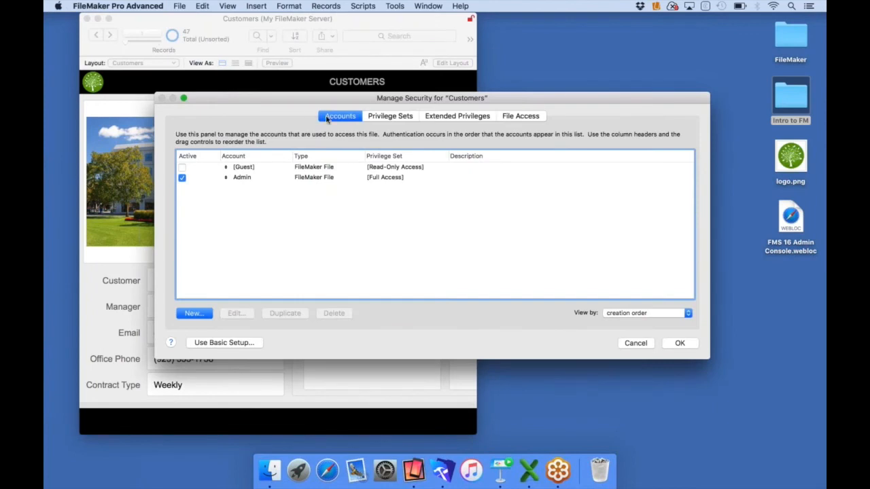
click(375, 118)
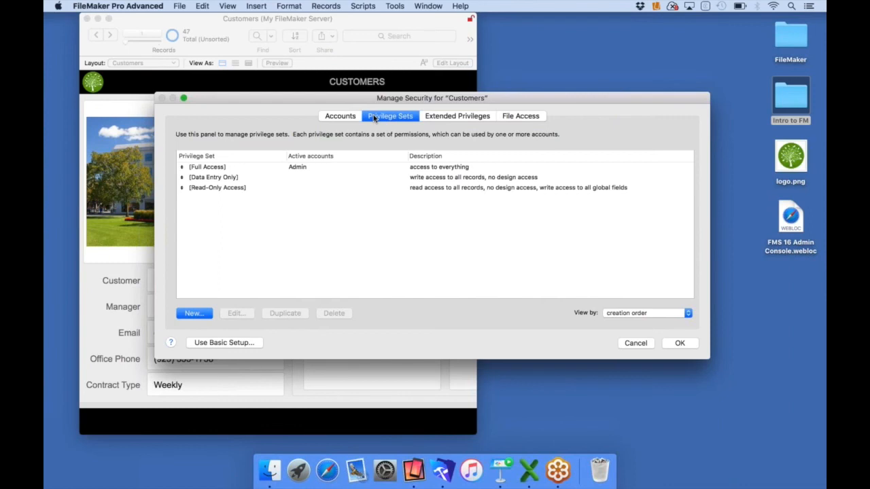
click(432, 117)
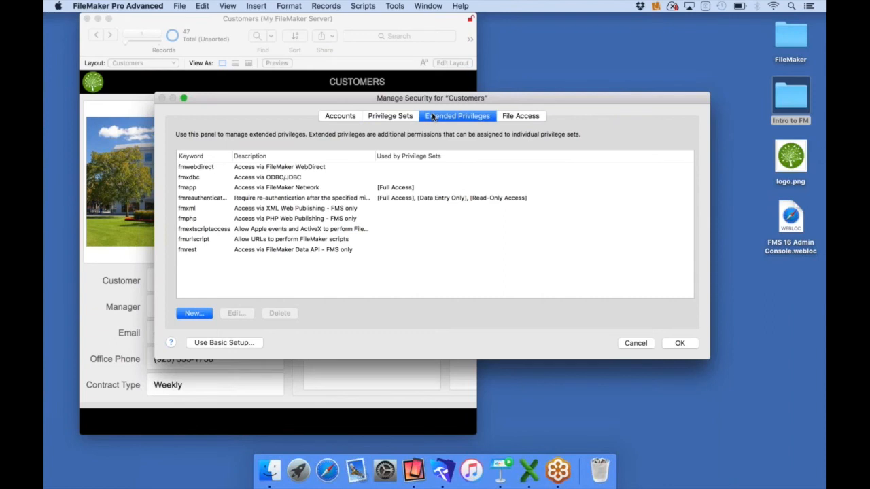
click(204, 169)
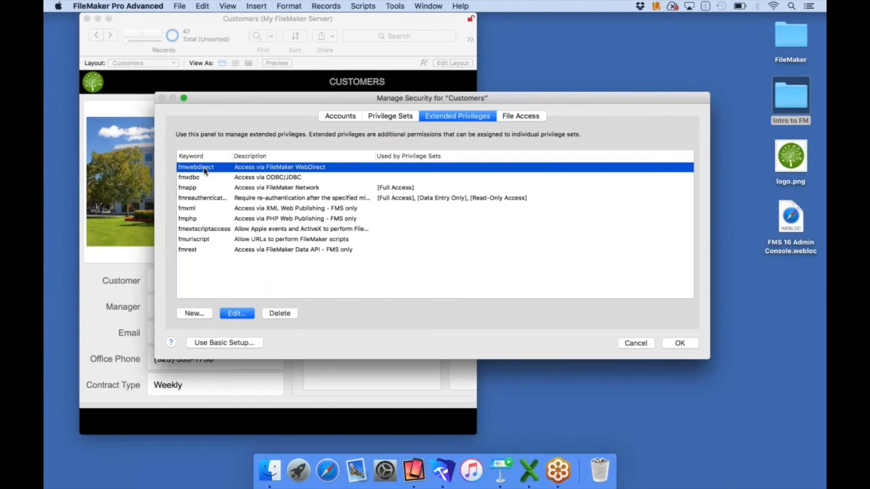
click(236, 314)
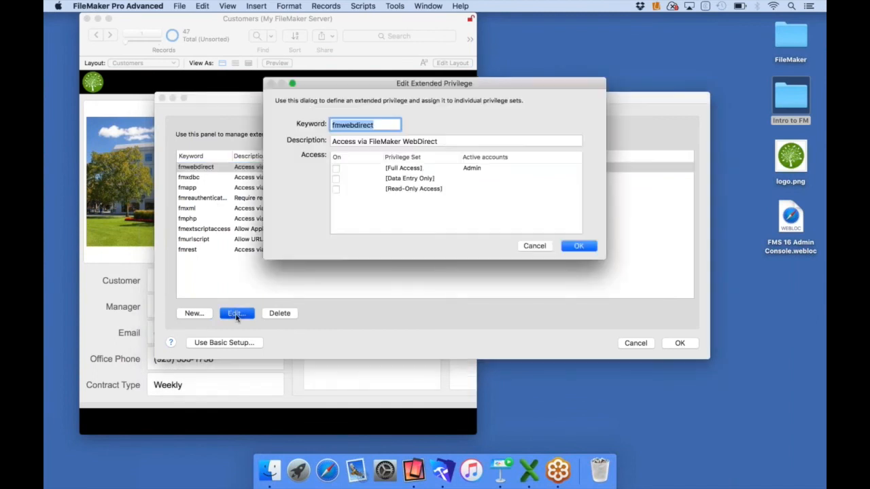
click(336, 169)
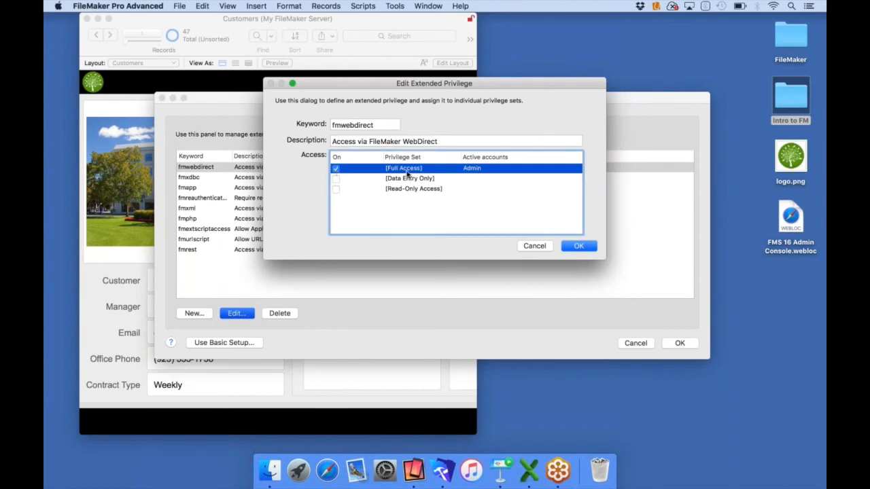
click(577, 246)
click(674, 344)
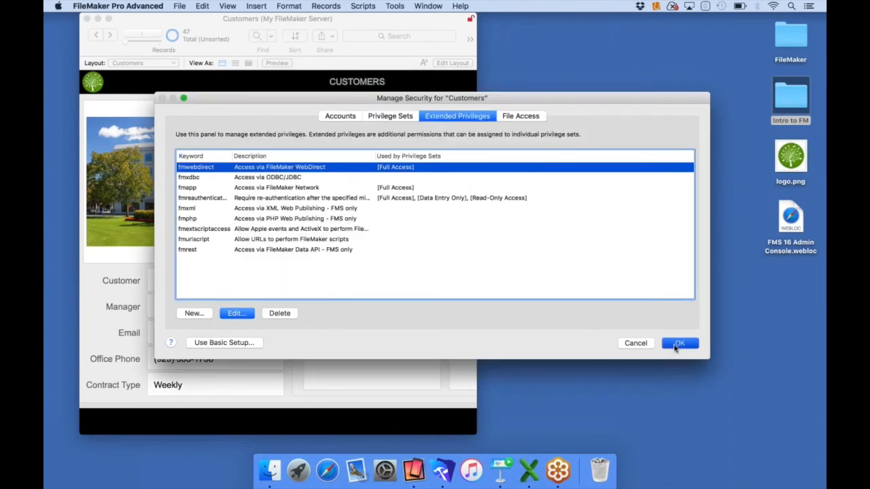
click(338, 200)
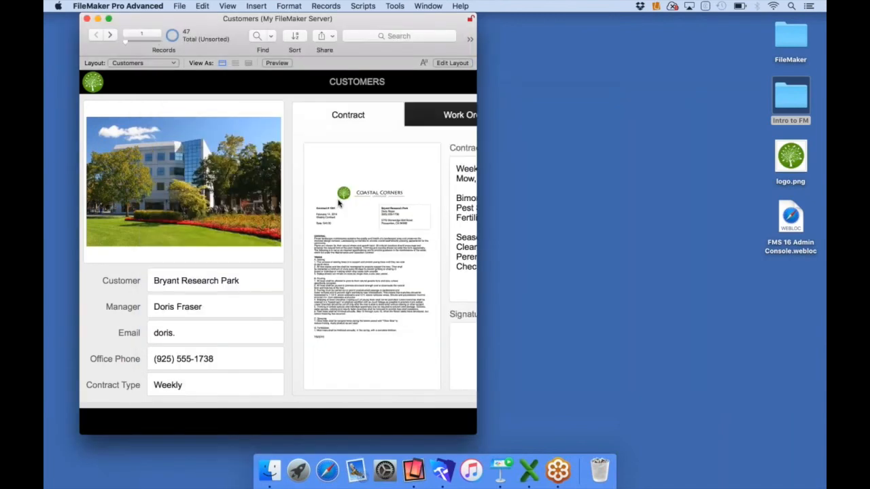
Minimize FileMaker and load 127.0.0.1/fmi/webd in Safari
click(97, 18)
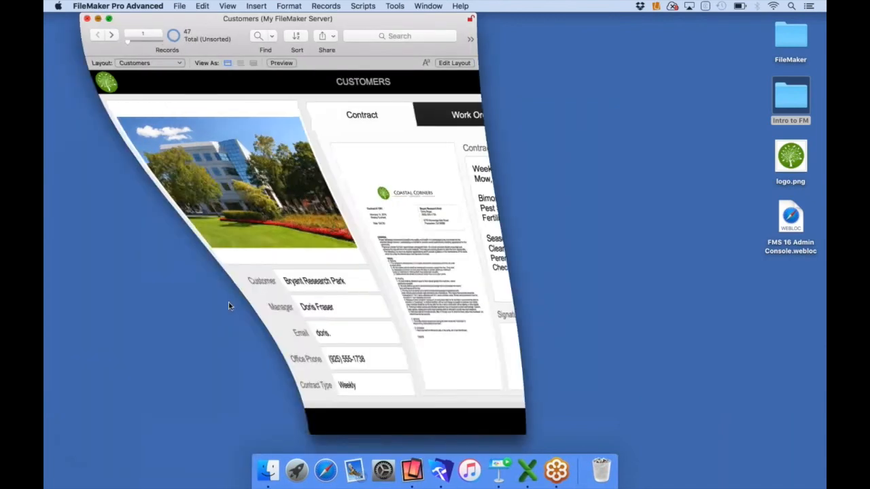
click(313, 470)
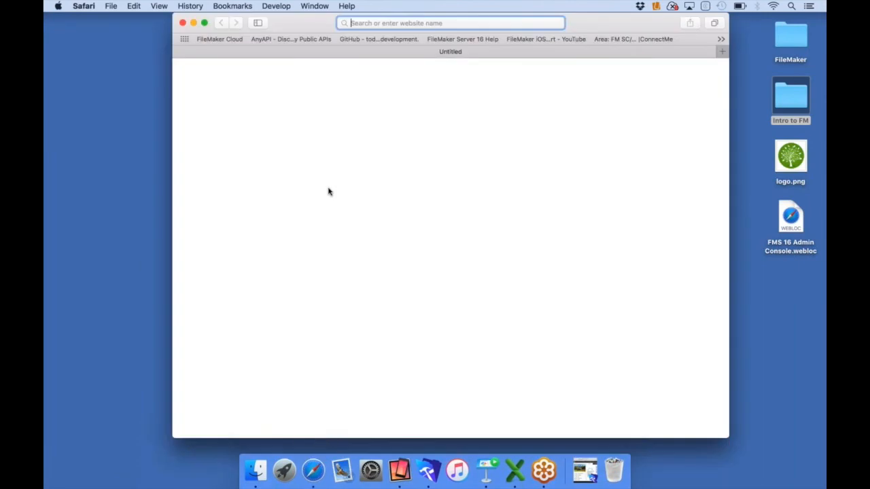
text(127.0.0)
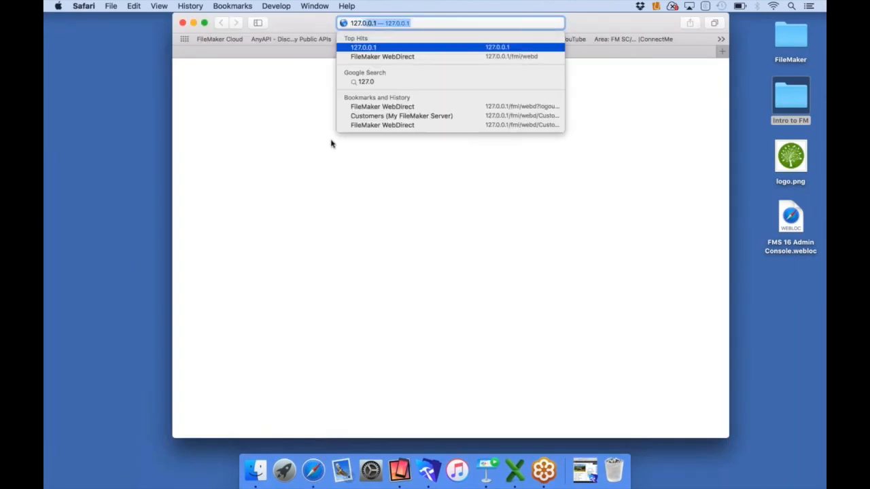
text(.1/f)
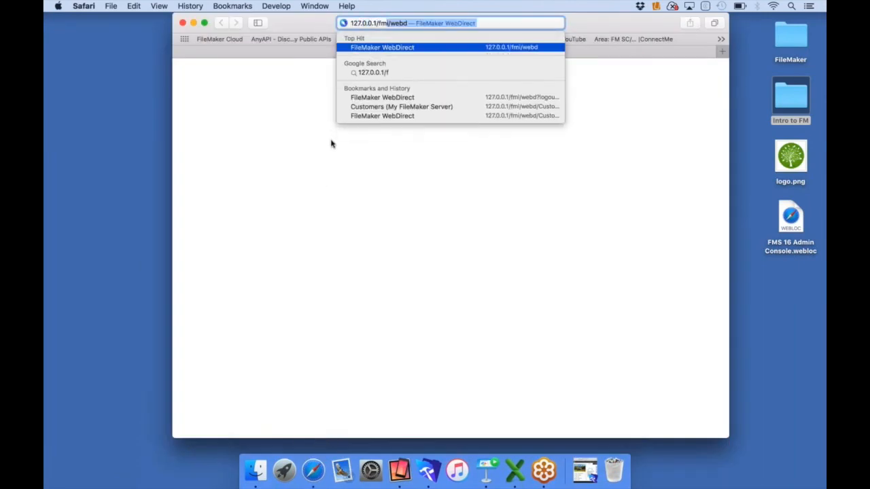
text(mi/webd)
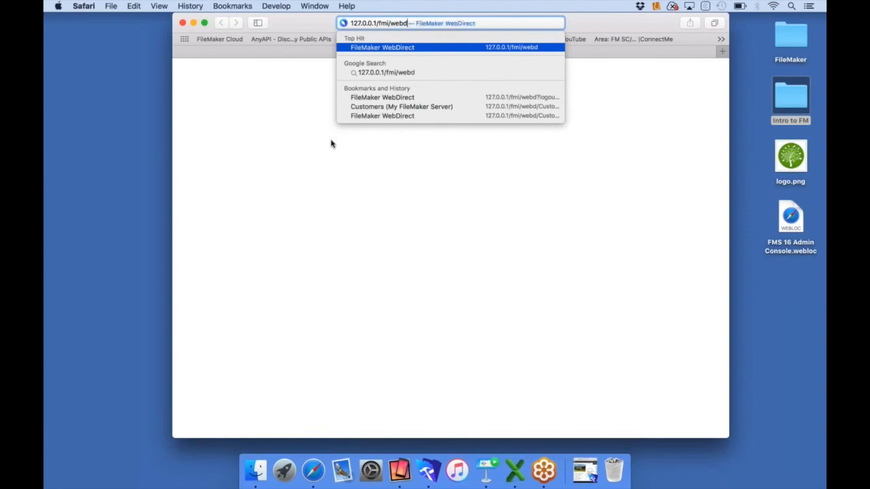
key(Return)
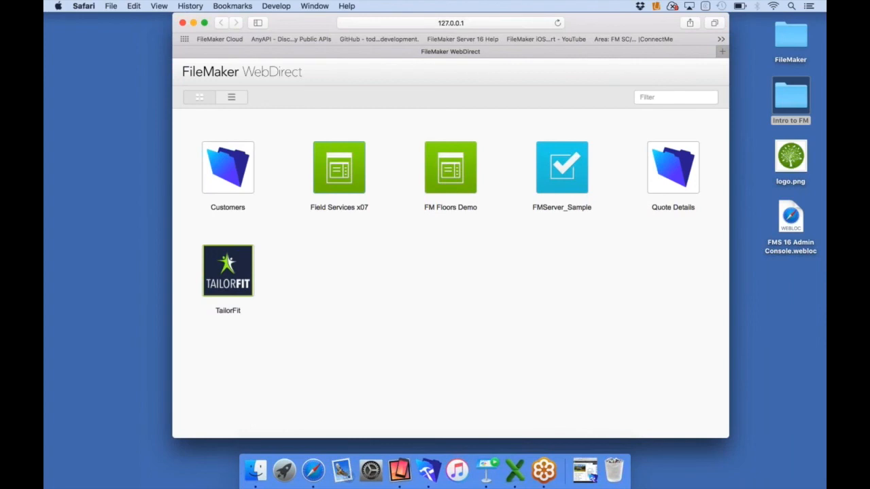
Open Customers in WebDirect, retype 'Park' at the end of the customer name, and shift the browser right
click(239, 173)
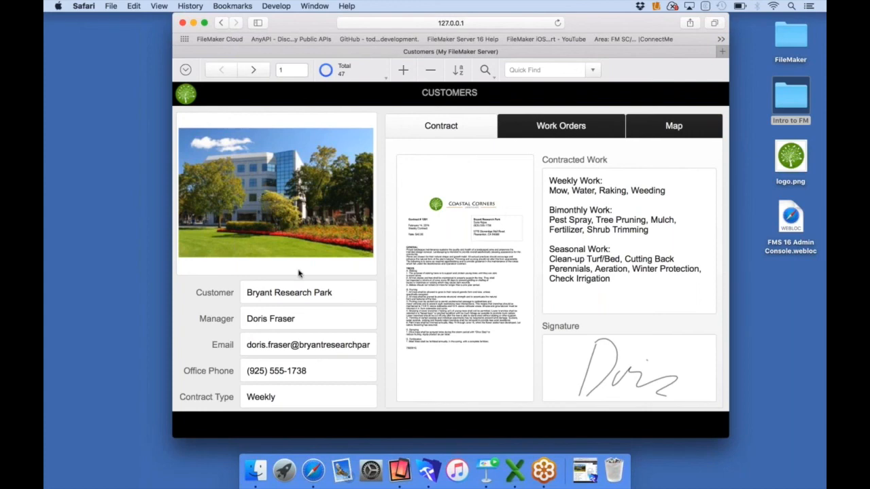
click(330, 292)
key(BackSpace)
key(BackSpace)
key(BackSpace)
key(BackSpace)
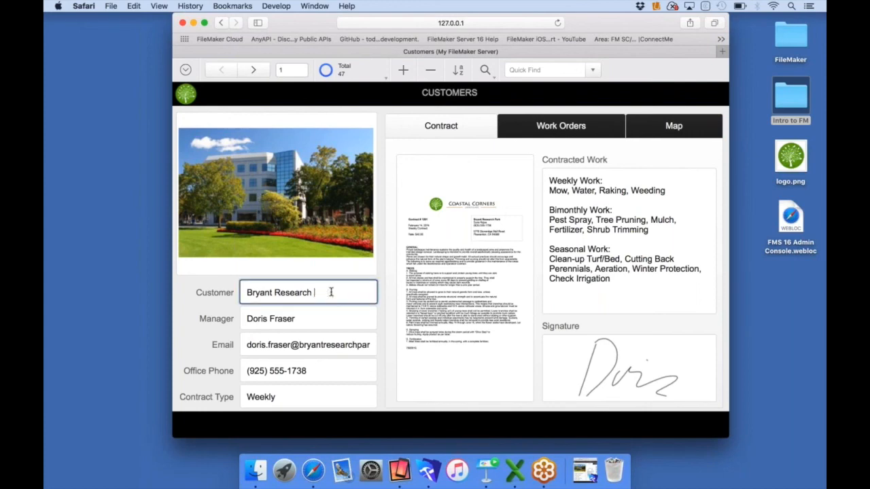
text(Park)
click(224, 299)
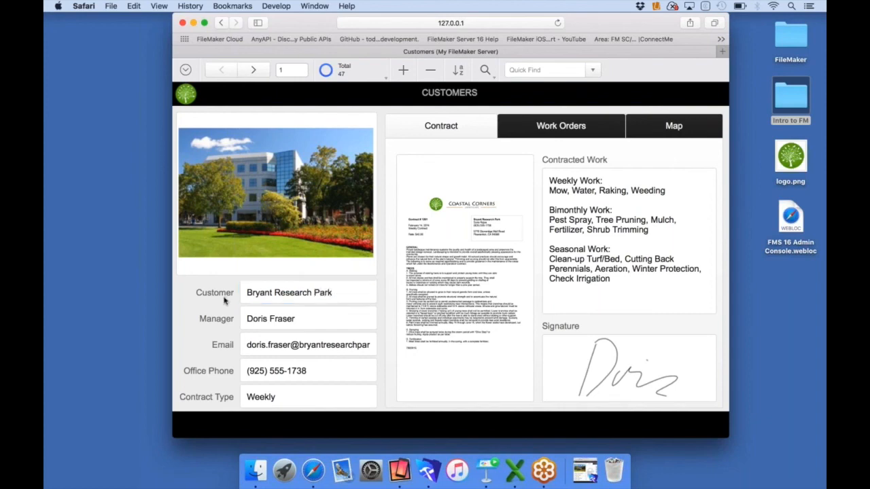
drag(305, 26, 428, 16)
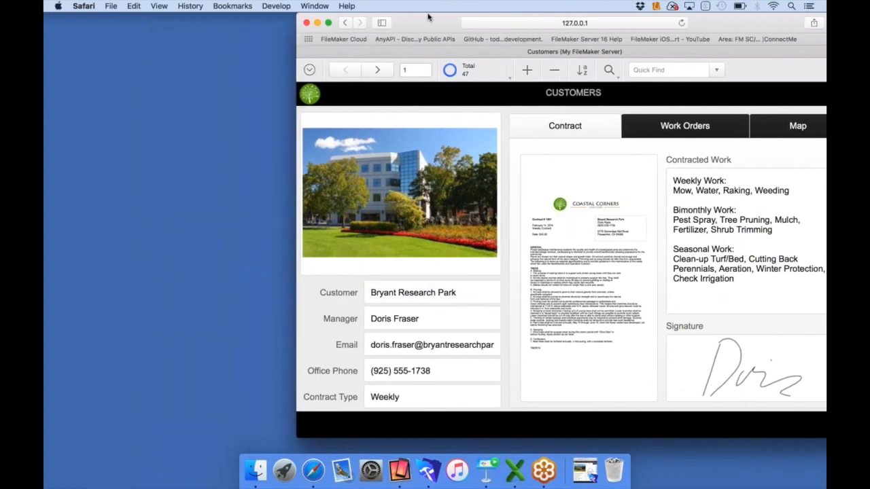
Restore the FileMaker Customers window and arrange it side by side with the browser
click(577, 462)
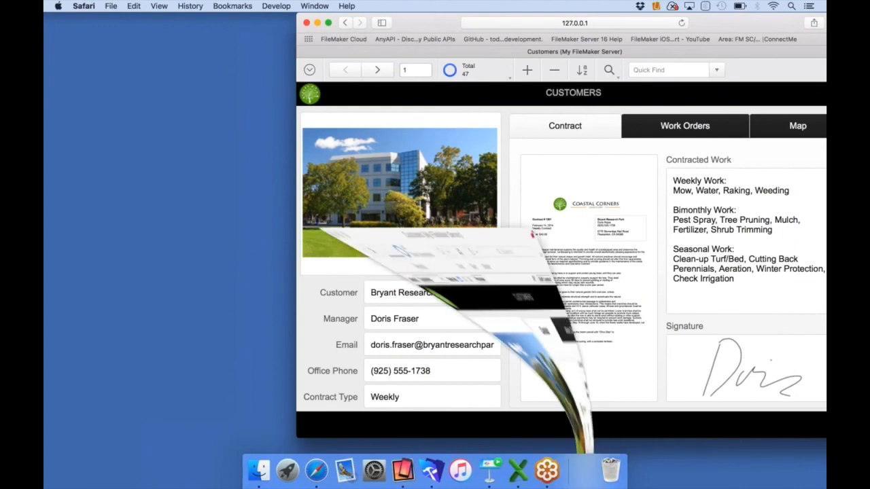
drag(383, 14, 350, 14)
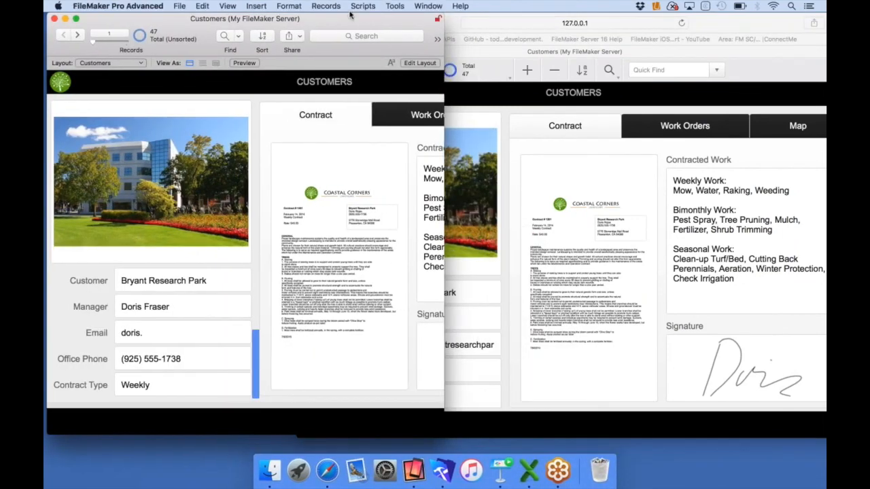
click(456, 21)
drag(457, 21, 591, 16)
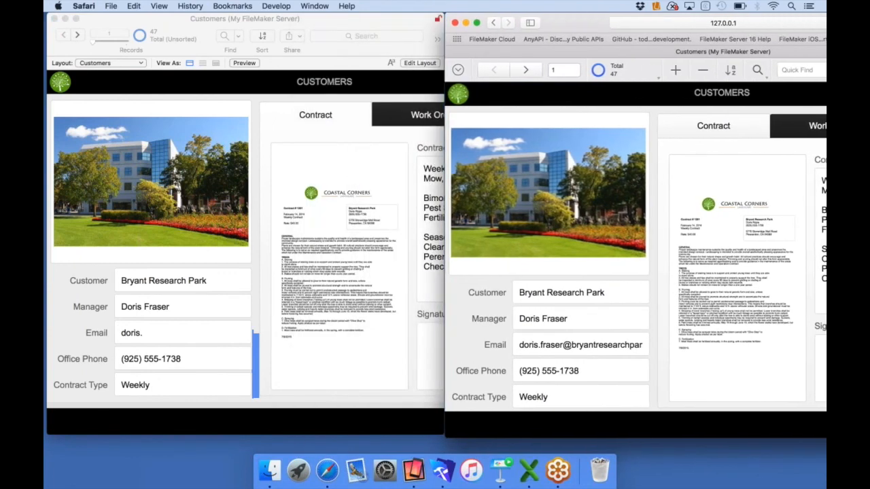
Replace the Manager field with a new person's name in WebDirect and commit it
click(561, 317)
double_click(562, 318)
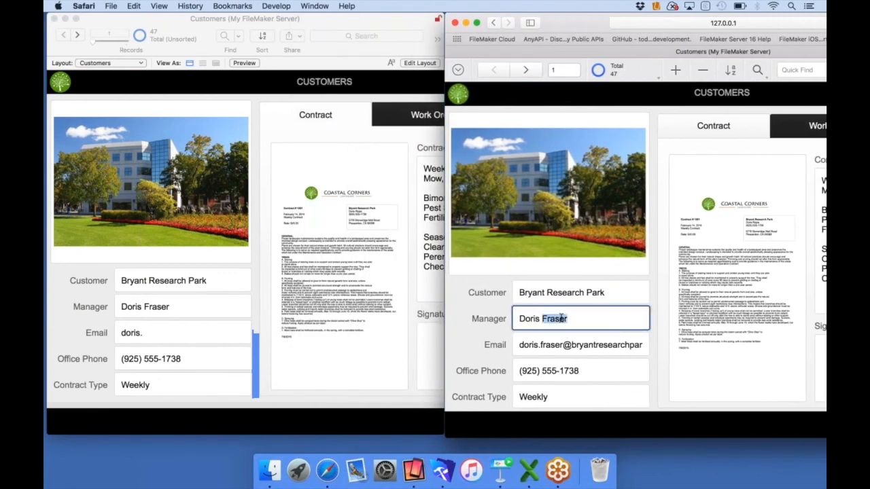
key(BackSpace)
key(BackSpace)
key(BackSpace)
key(BackSpace)
key(BackSpace)
key(BackSpace)
key(BackSpace)
key(Return)
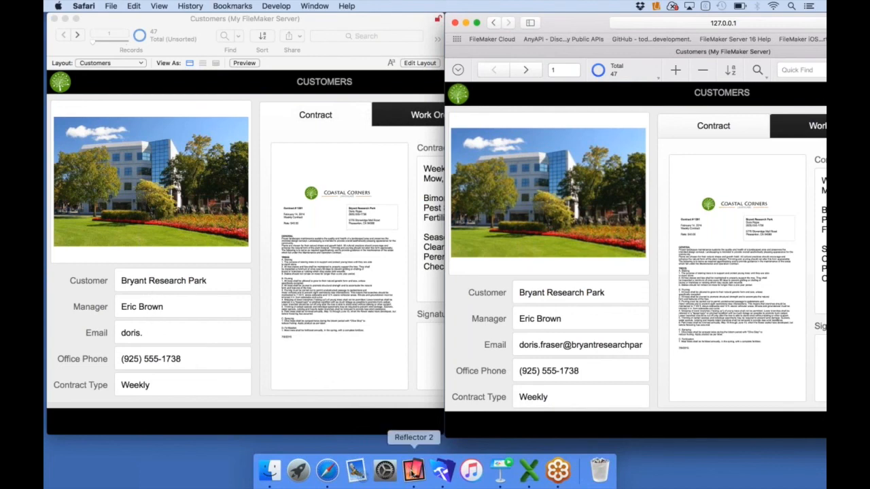
Show and then hide the Reflector 2 iPad mirror, close the Safari window, and return to the slides
click(414, 470)
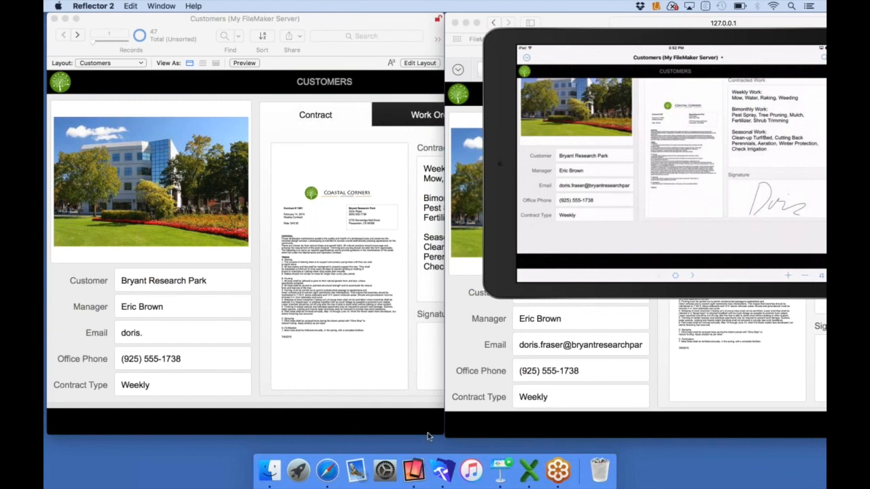
right_click(417, 469)
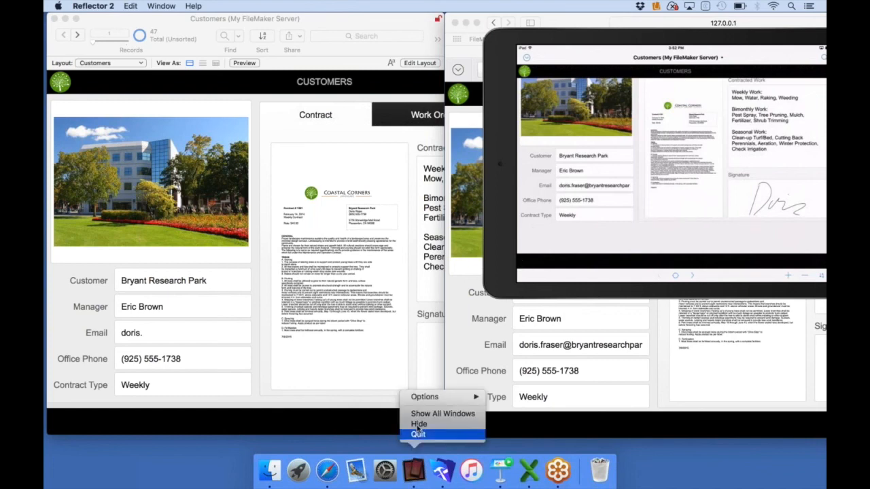
click(418, 426)
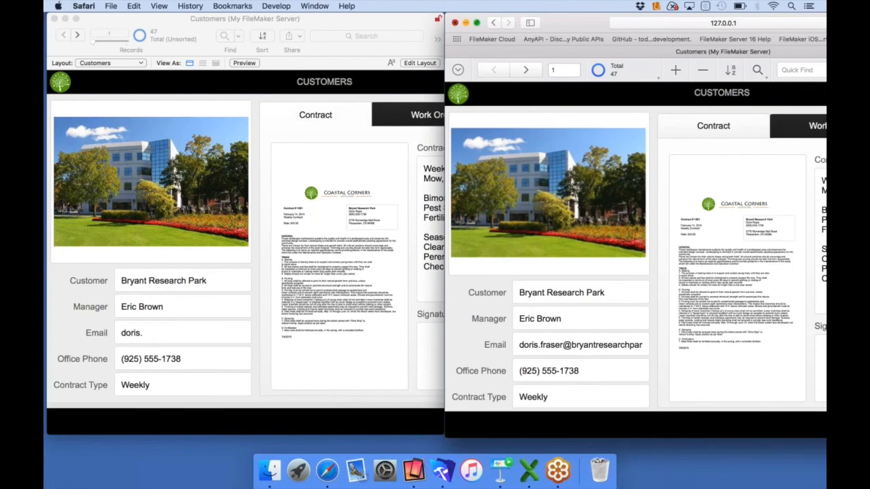
click(454, 24)
click(501, 469)
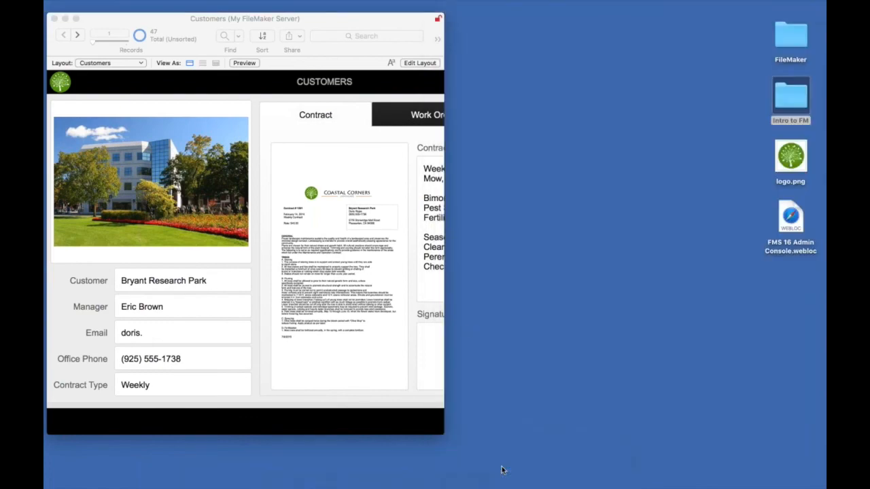